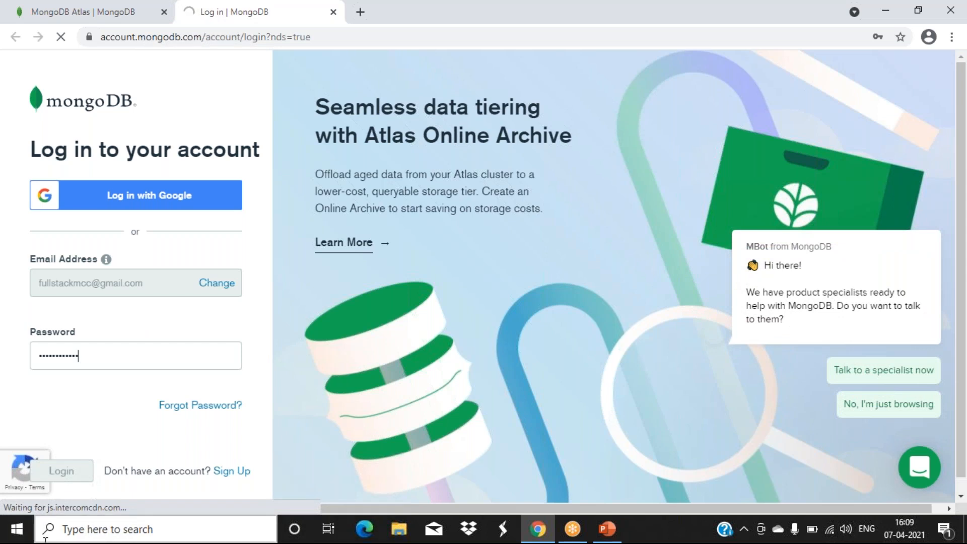
- Dismiss the chat assistant popup and open the connection options for Cluster0
left_click(929, 212)
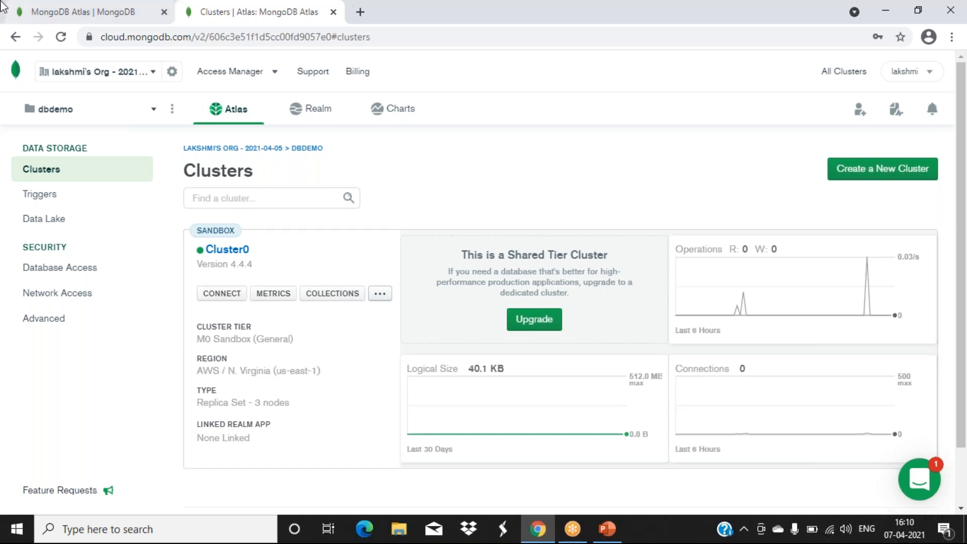
left_click(221, 294)
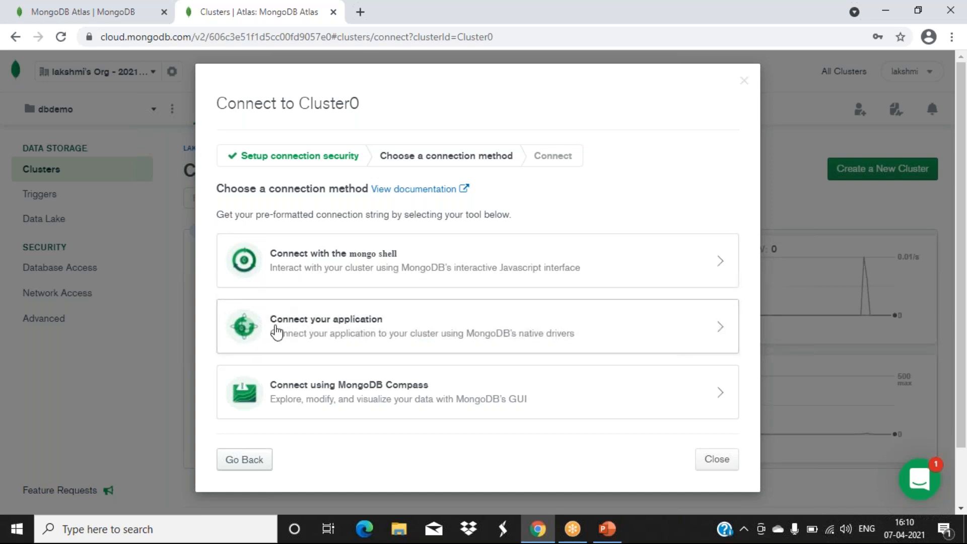
- View the application connection string for the Node.js driver, then close the Connect dialog
left_click(312, 334)
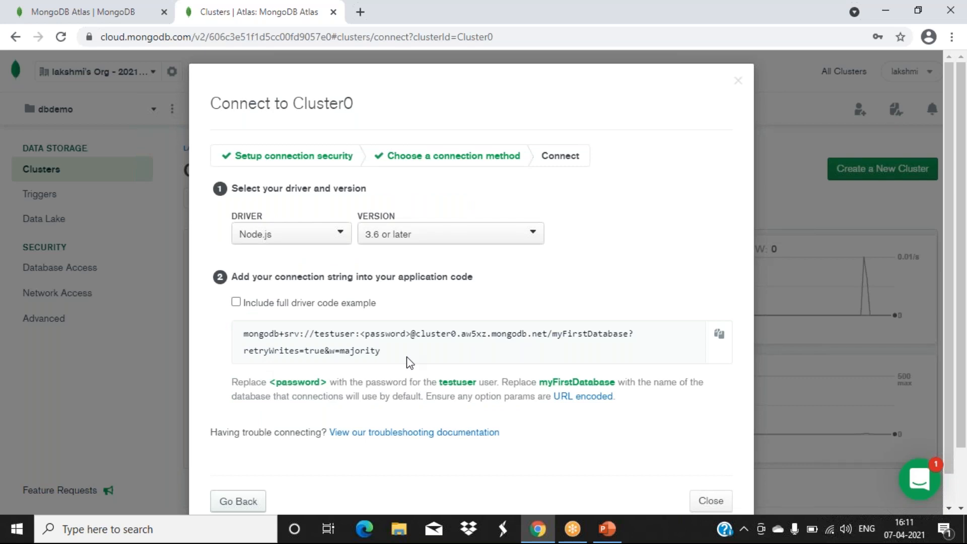
left_click(330, 241)
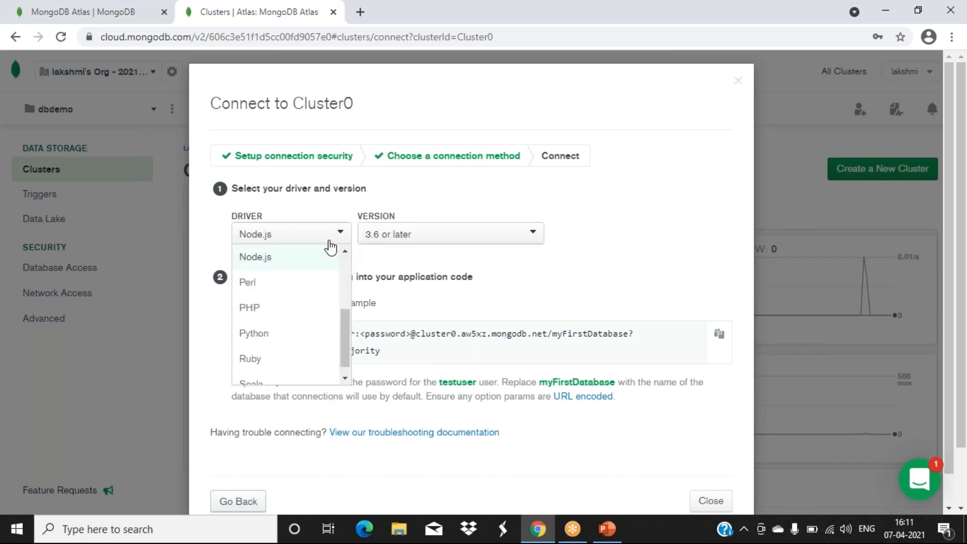
left_click(251, 258)
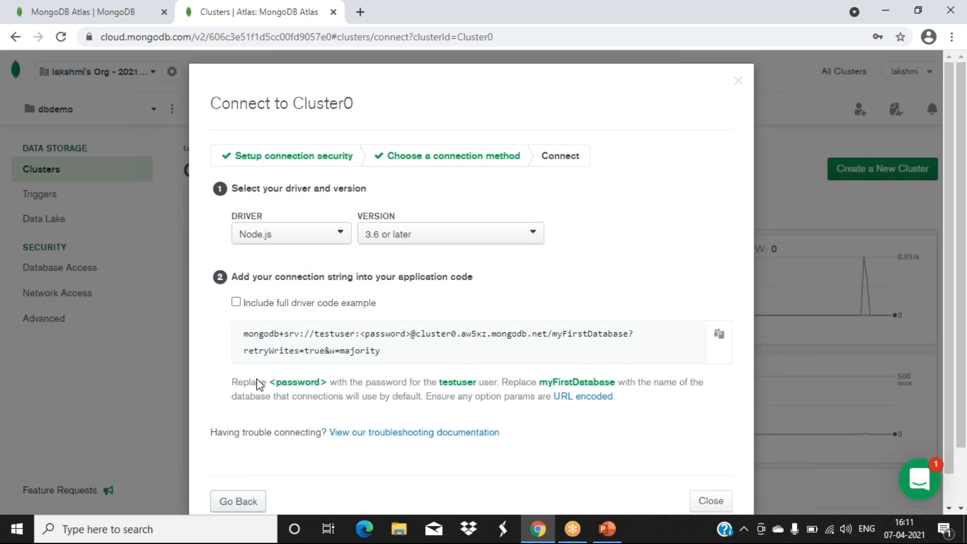
left_click(711, 502)
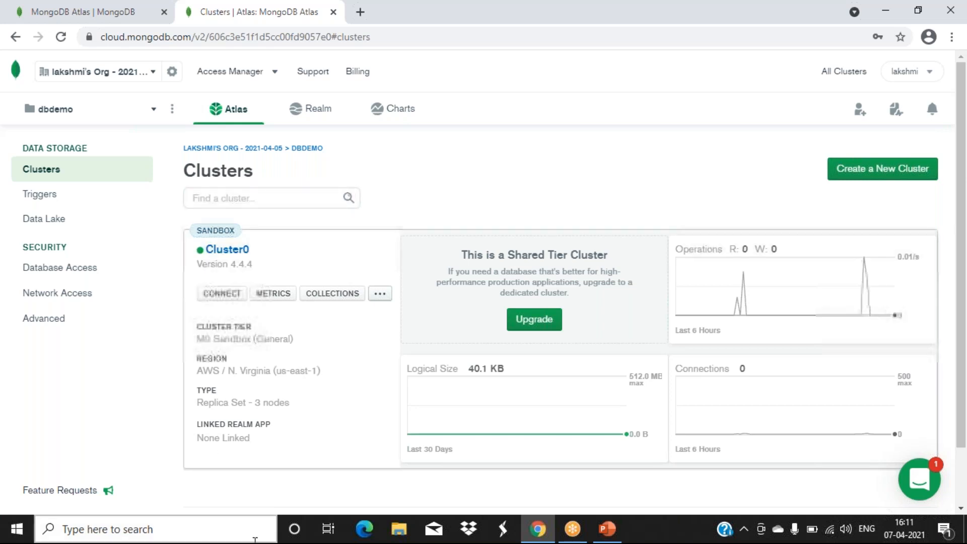
- Start a Windows taskbar search to find the Command Prompt
left_click(123, 534)
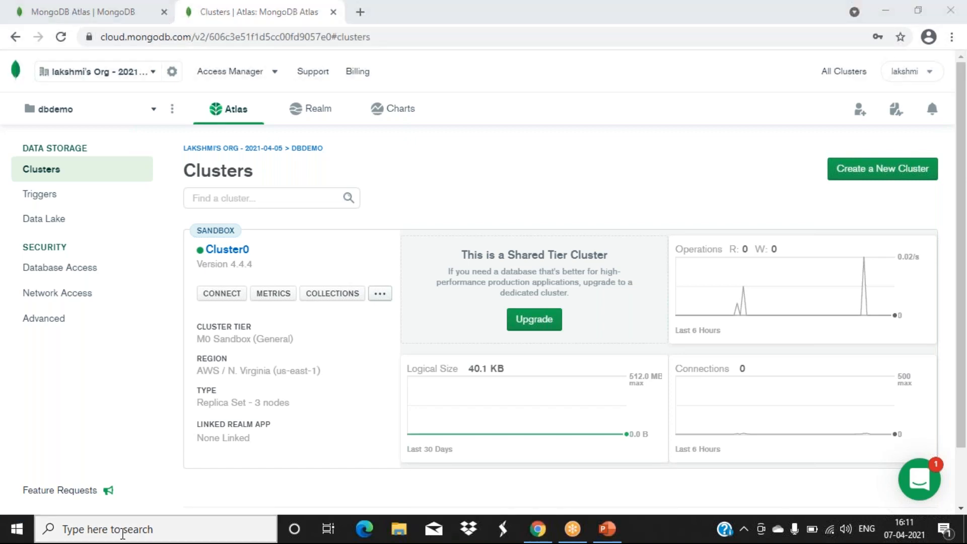
- Launch Command Prompt via 'cmd', run npm install mongodb --save, then minimize it
type("cmd")
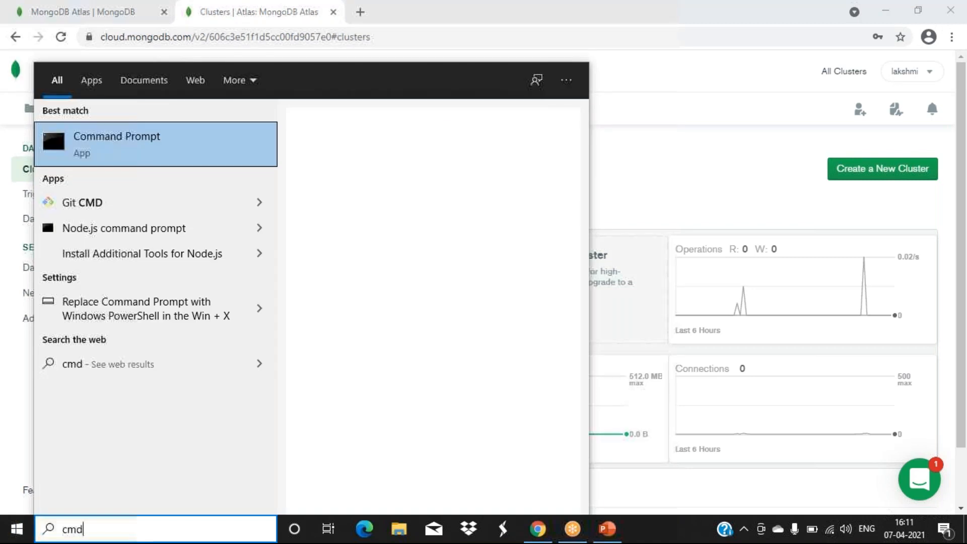
key("Return")
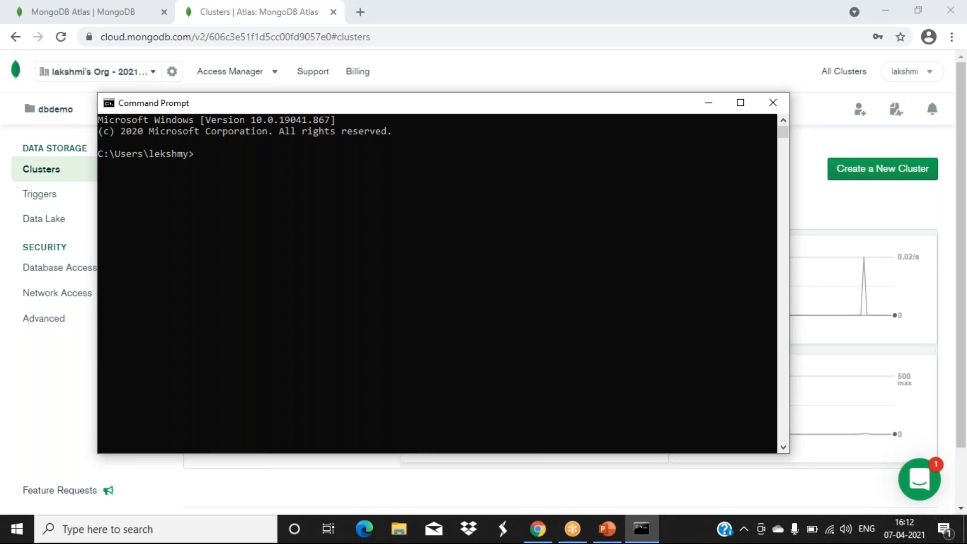
type("npm install mongod")
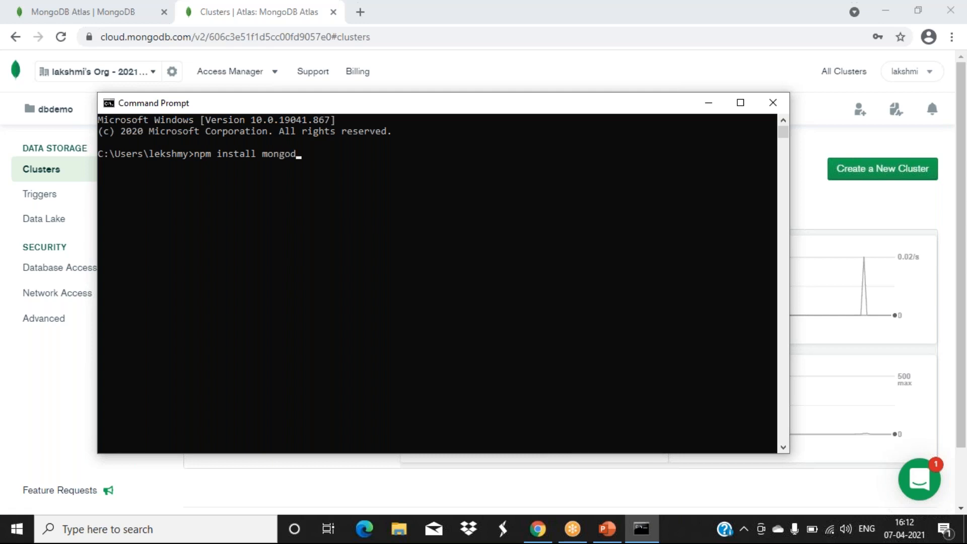
type("b --save")
key("Return")
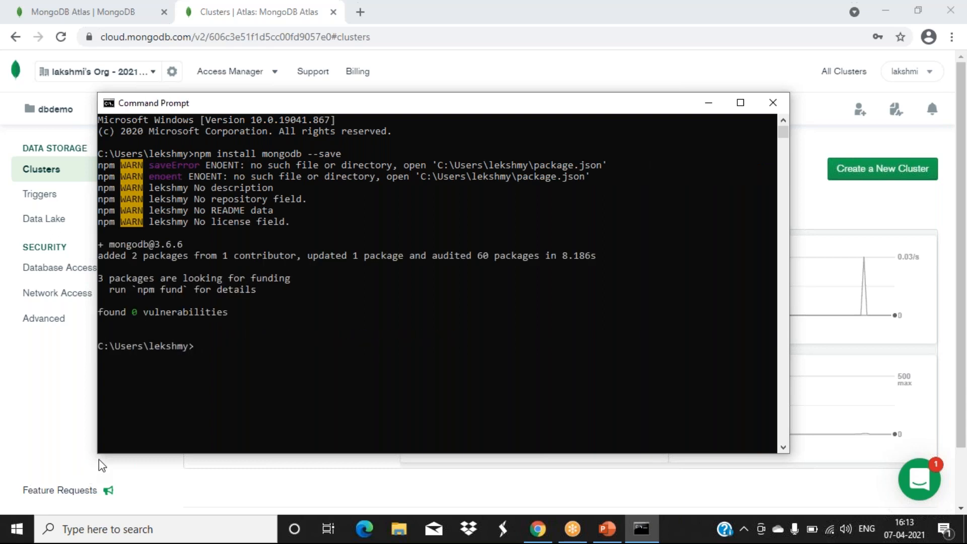
left_click(707, 103)
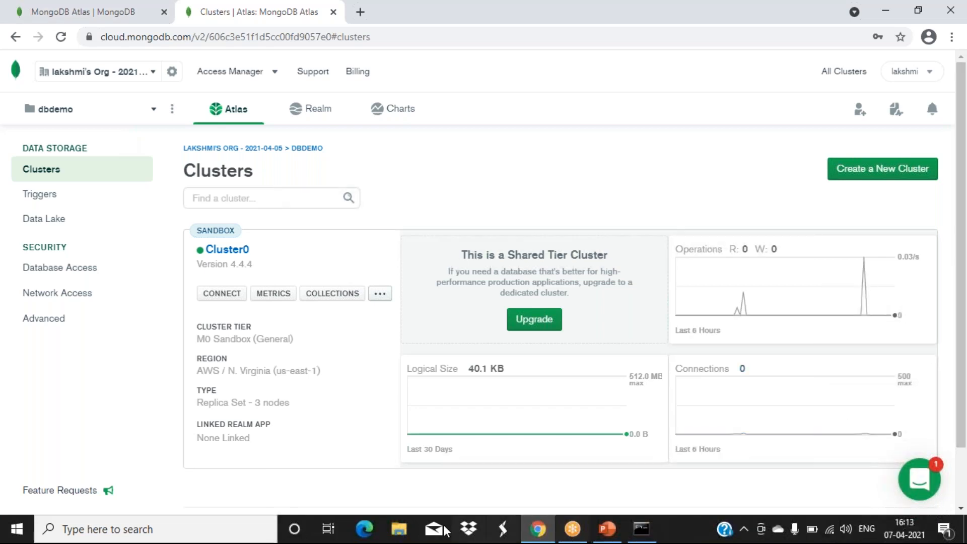
- In File Explorer, browse C: > Users > home folder > nodejs_mongodb_prgms
left_click(397, 529)
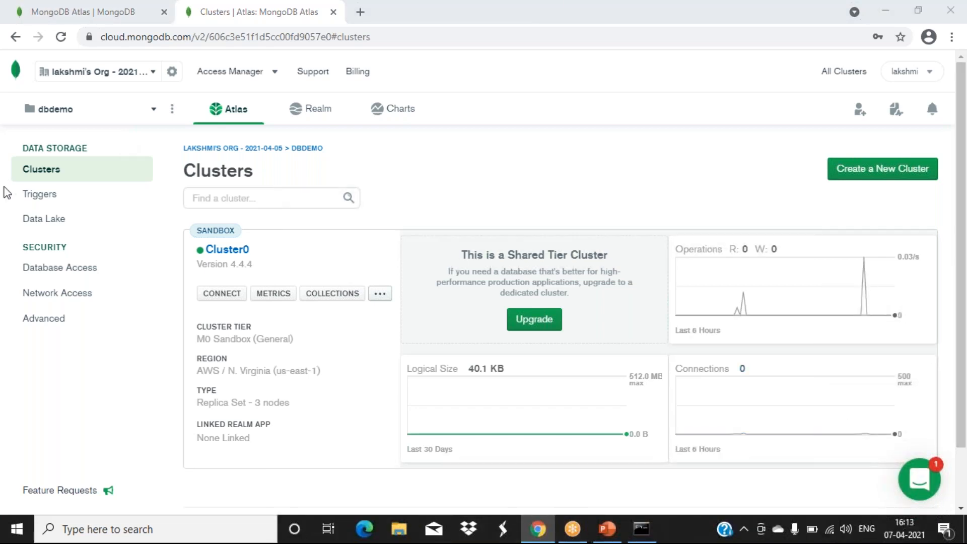
left_click_drag(194, 166, 191, 103)
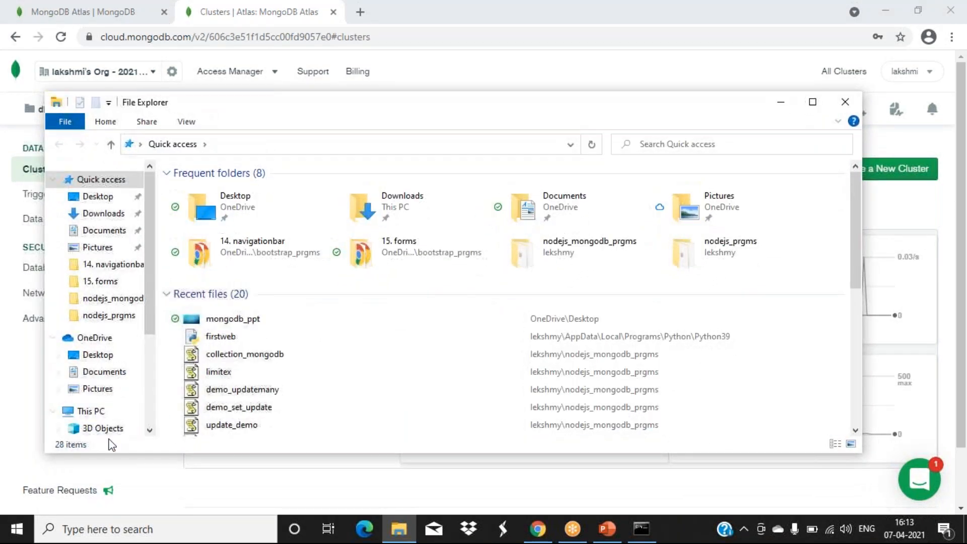
scroll(104, 418, "down", 3)
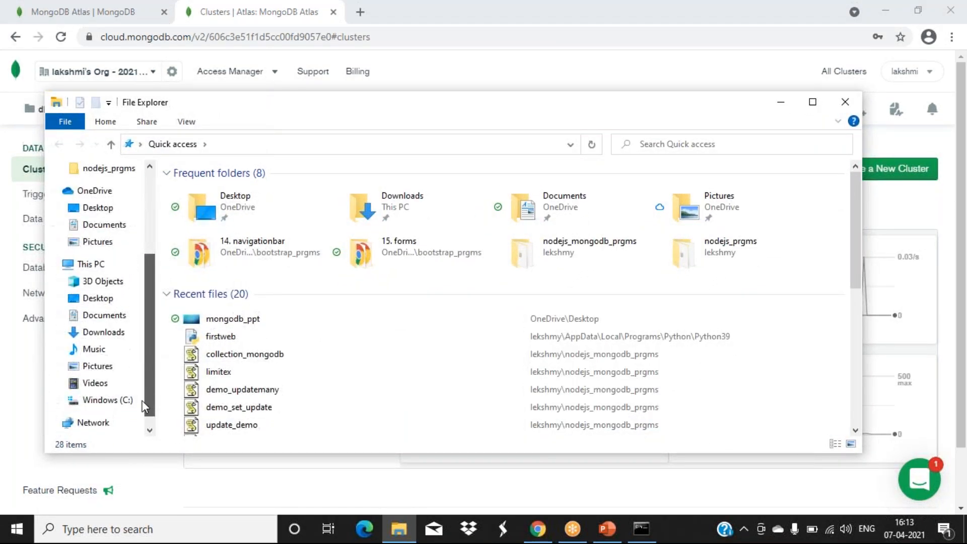
left_click(112, 400)
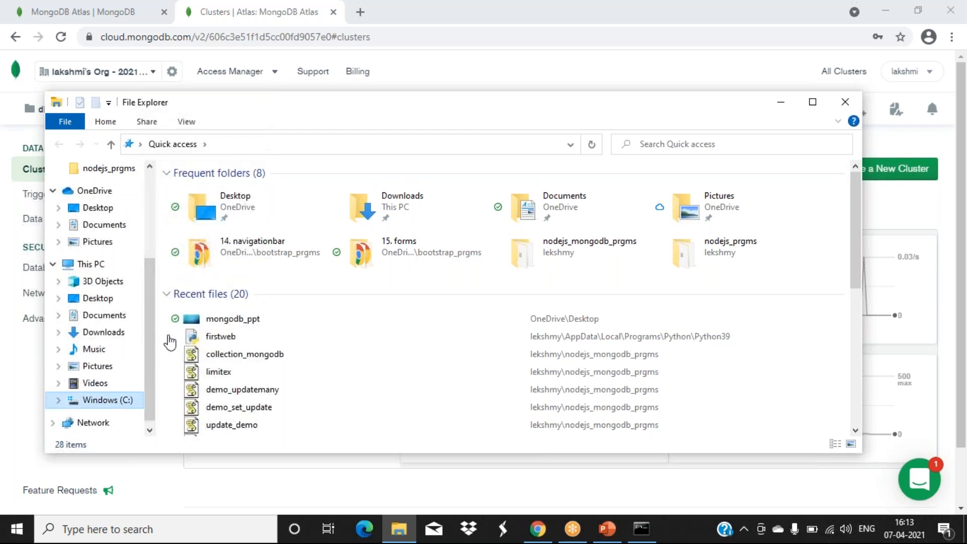
double_click(215, 250)
left_click(217, 196)
double_click(216, 193)
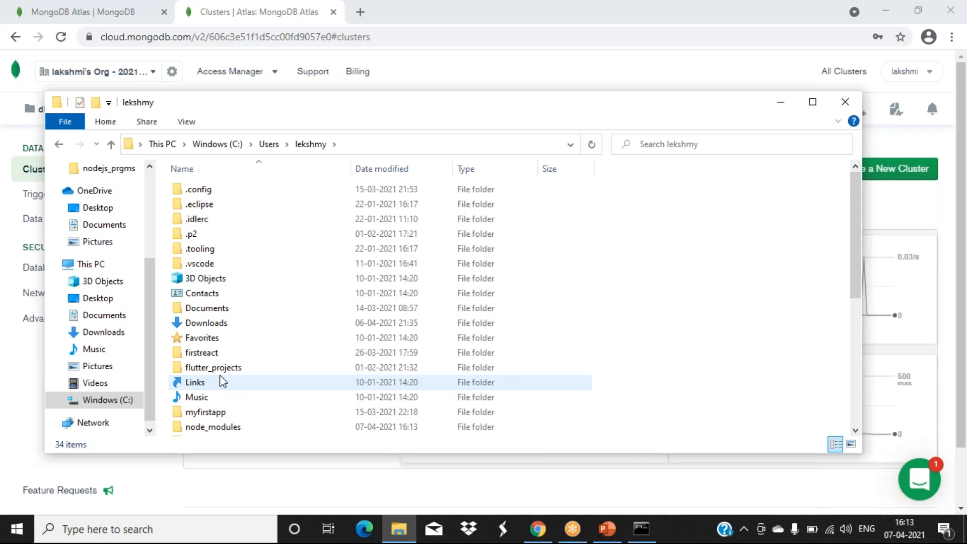
scroll(252, 373, "down", 3)
double_click(229, 310)
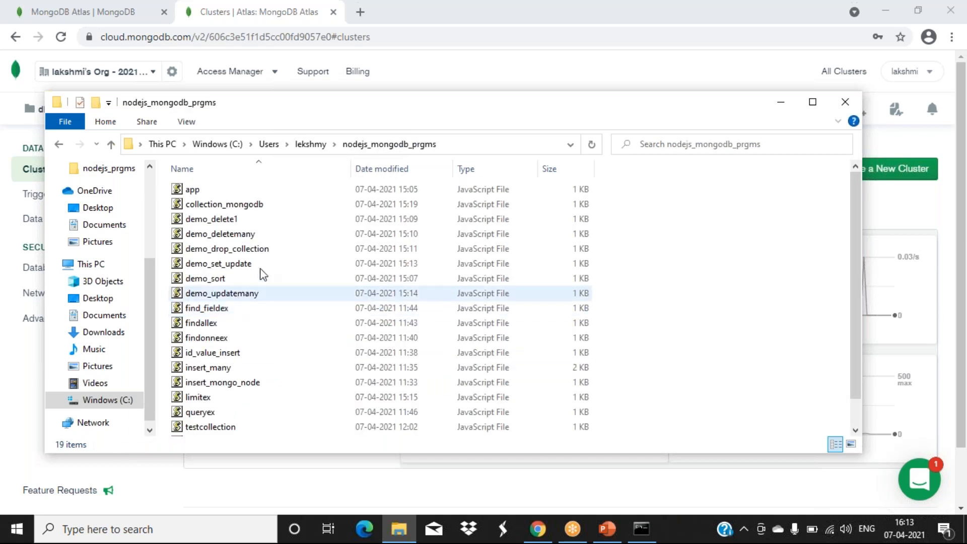
- Open the app script with Notepad and maximize the Notepad window
left_click(185, 192)
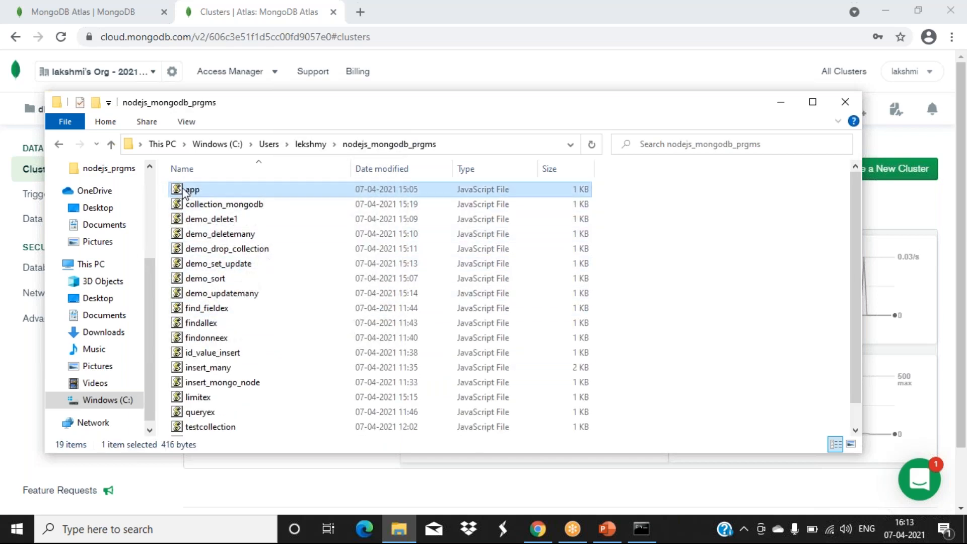
right_click(184, 190)
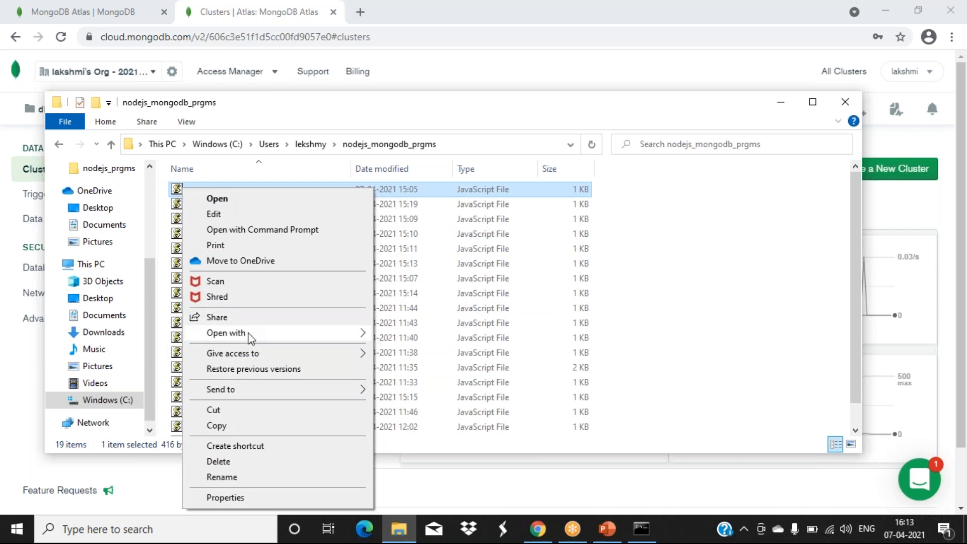
mouse_move(375, 342)
left_click(402, 350)
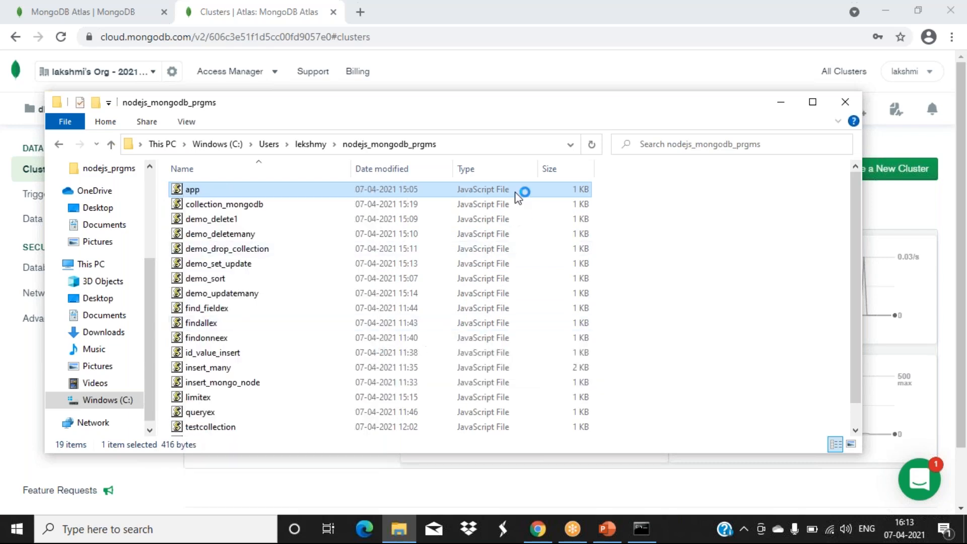
left_click_drag(439, 263, 326, 129)
left_click(750, 143)
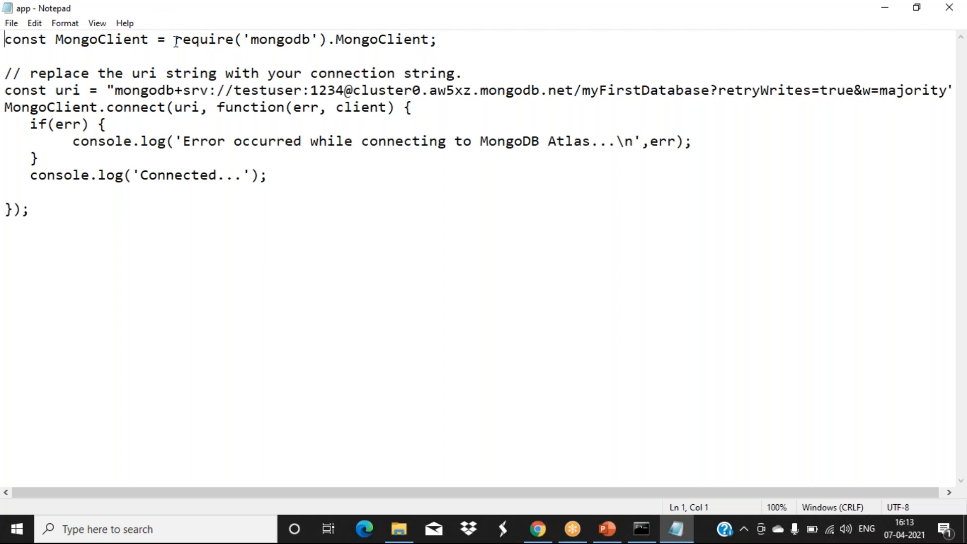
- Highlight 'require' on line 1 of the app script, then return to the Atlas Clusters page
left_click_drag(176, 41, 238, 37)
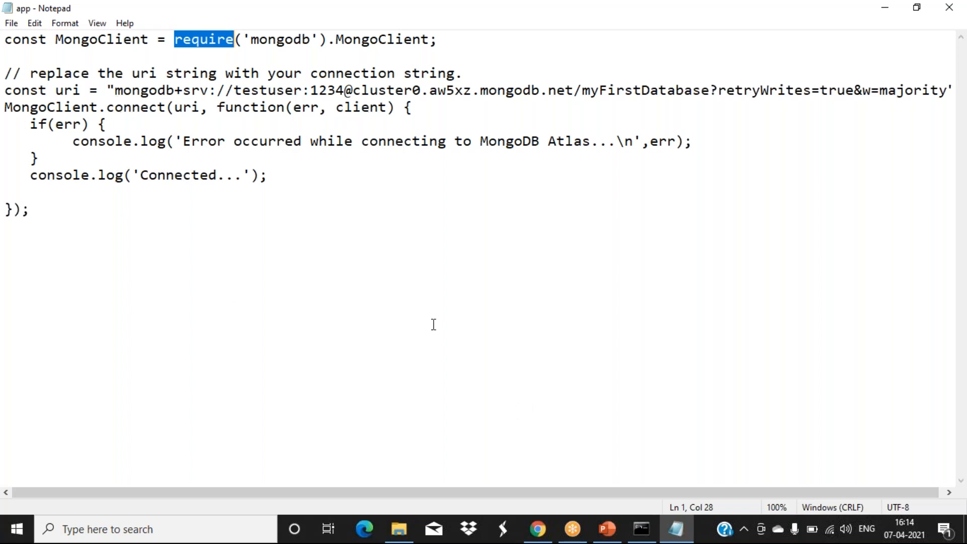
left_click(537, 526)
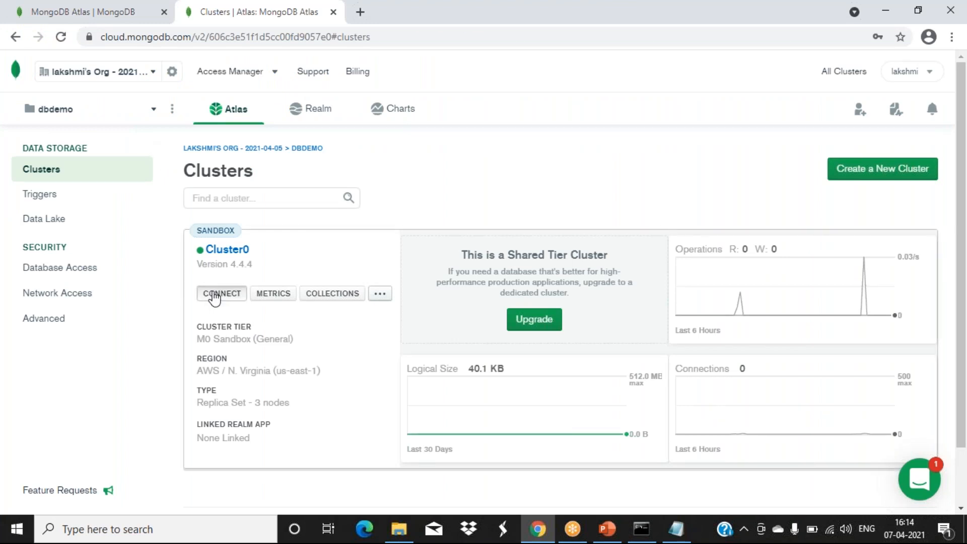
- Copy Cluster0's application connection string from the Connect to Cluster0 dialog
left_click(215, 297)
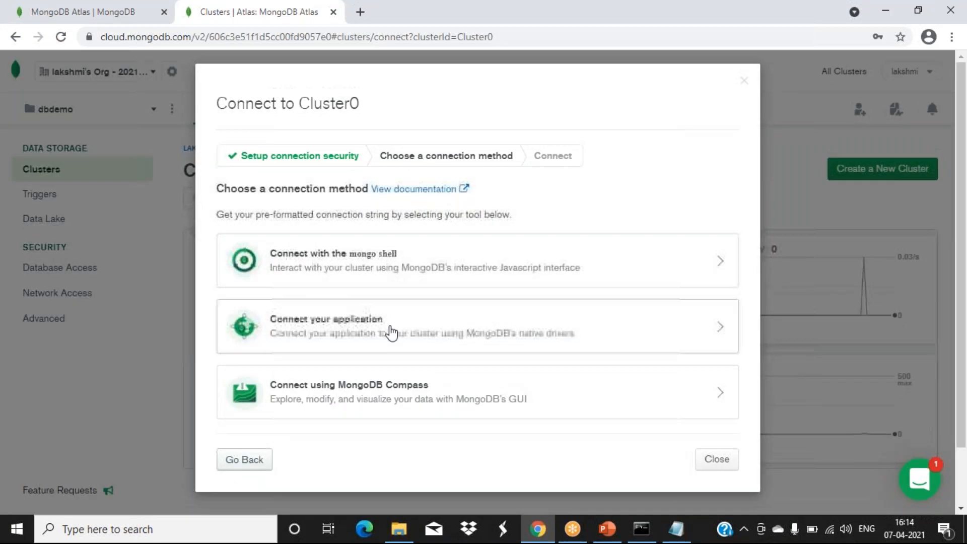
left_click(388, 330)
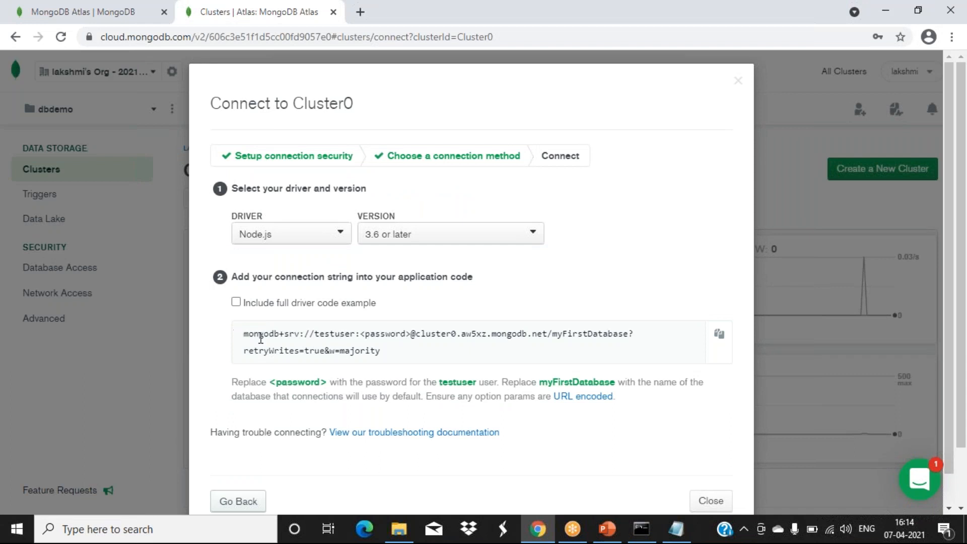
left_click(720, 336)
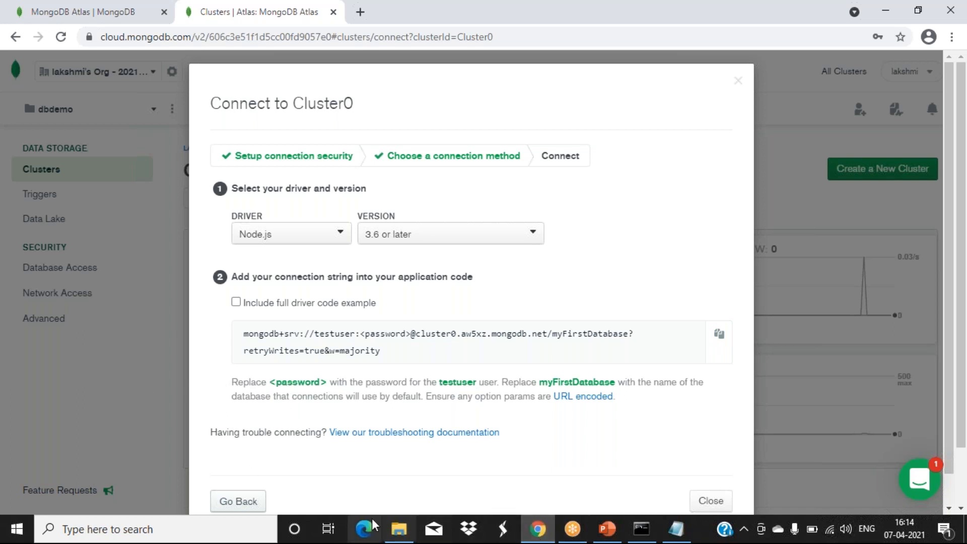
- Back in Notepad, select the old mongodb+srv string assigned to uri on line 4
left_click(676, 528)
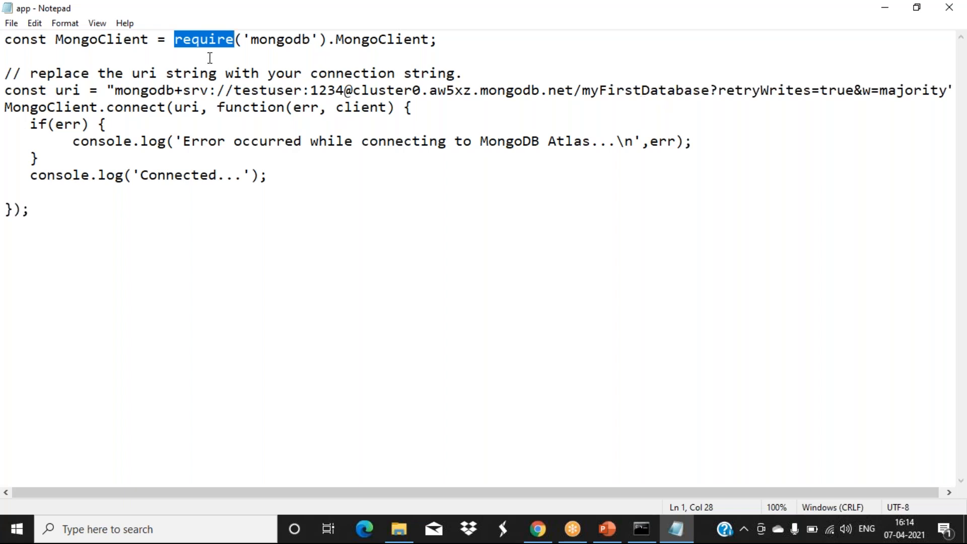
left_click_drag(82, 91, 56, 90)
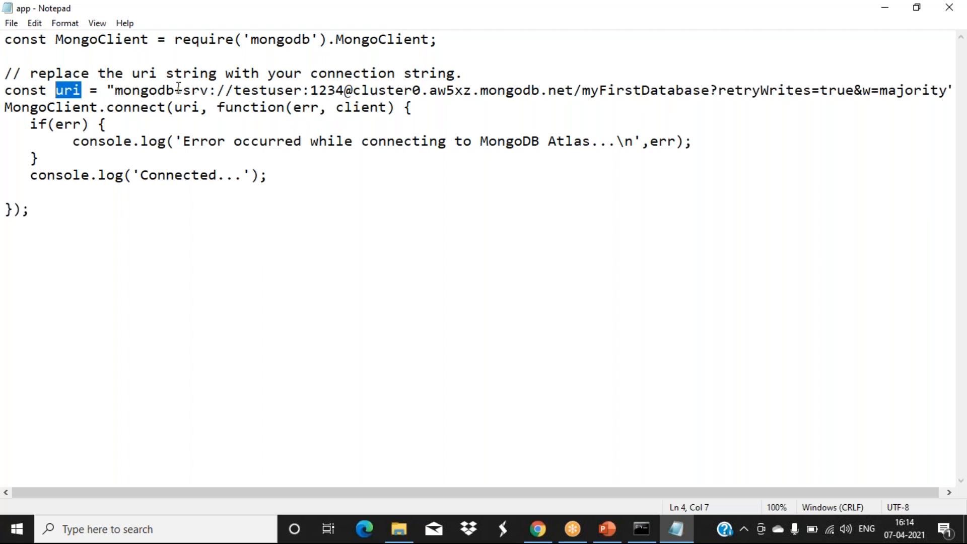
left_click_drag(114, 92, 945, 93)
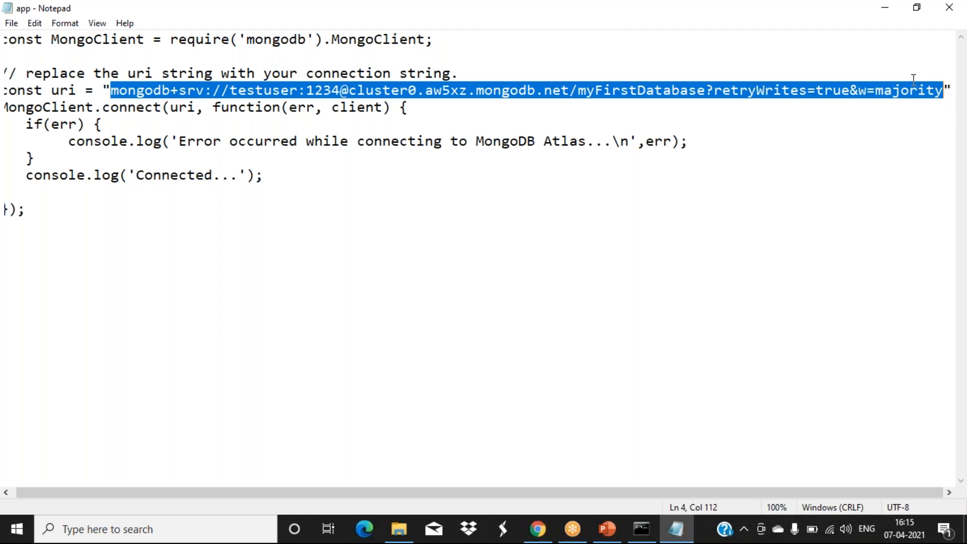
- Replace the uri value with the freshly copied Atlas connection string and select its <password> placeholder
key("Delete")
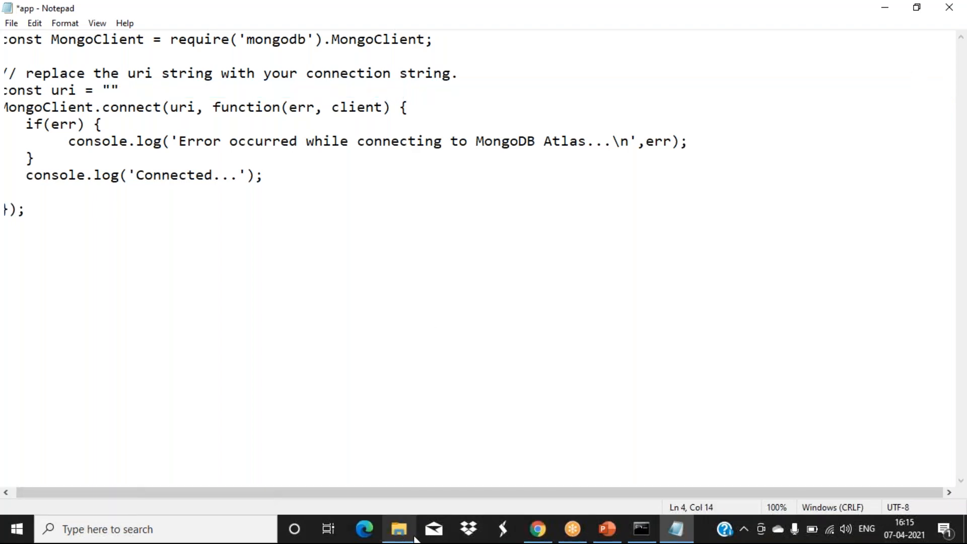
left_click(537, 529)
left_click(718, 334)
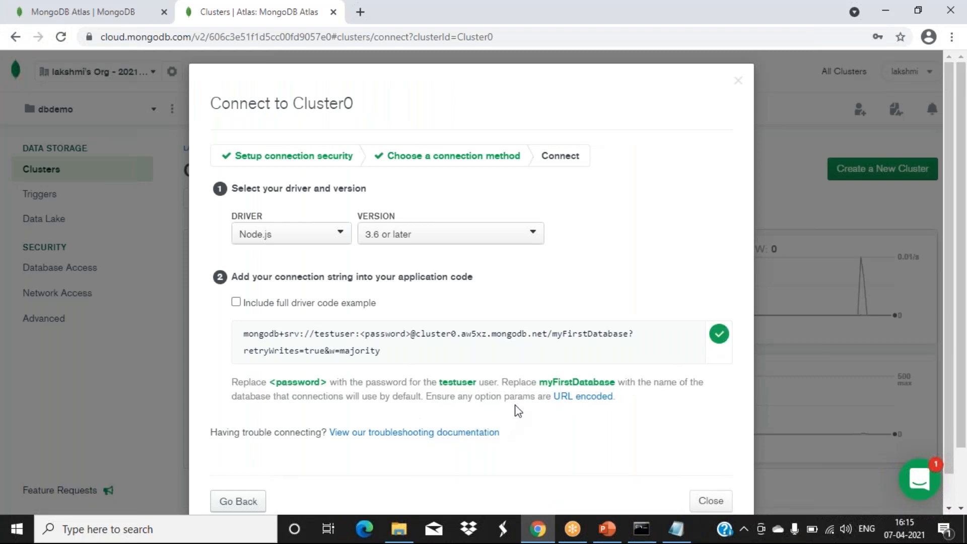
key("alt+Tab")
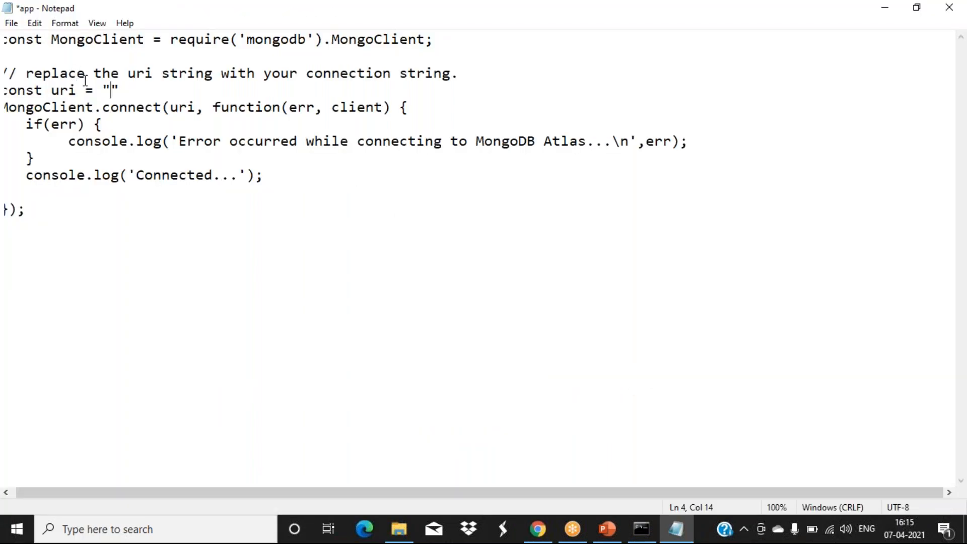
key("ctrl+v")
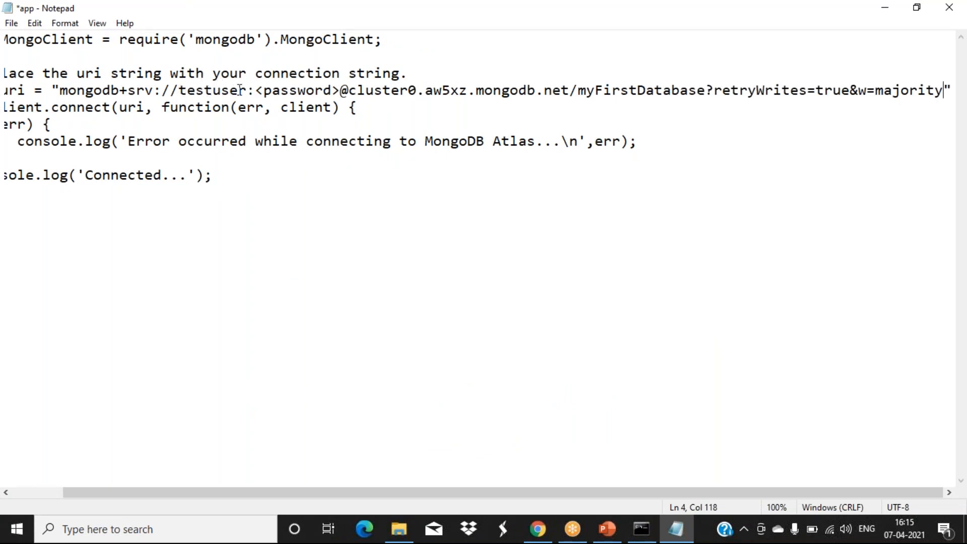
left_click_drag(245, 90, 181, 90)
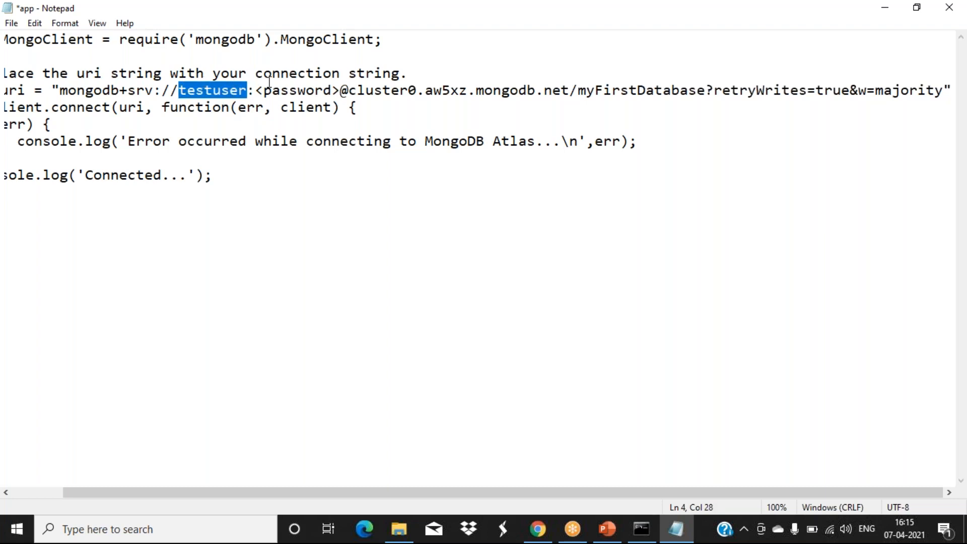
left_click_drag(256, 90, 338, 91)
- Type the database user's password over <password> and check the myFirstDatabase name in the string
type("1234")
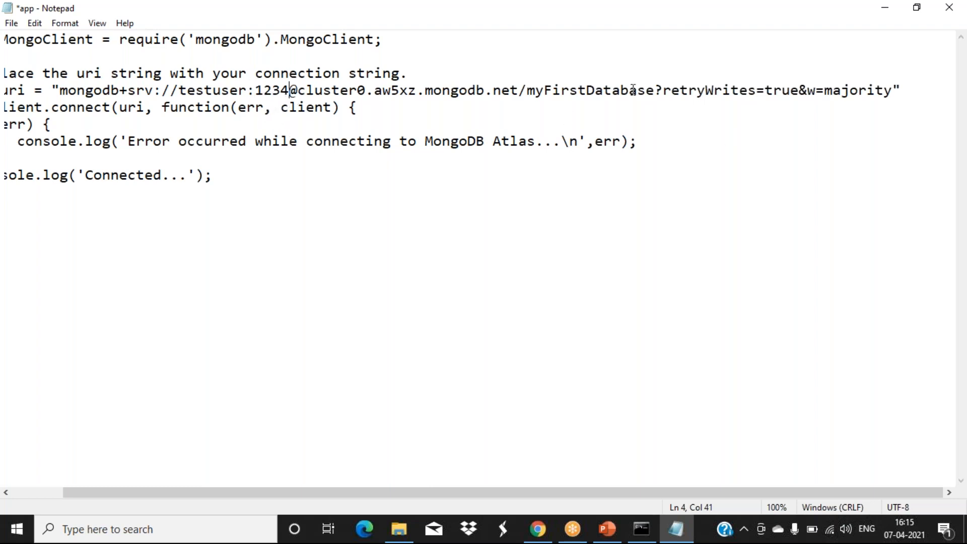
left_click_drag(527, 90, 653, 91)
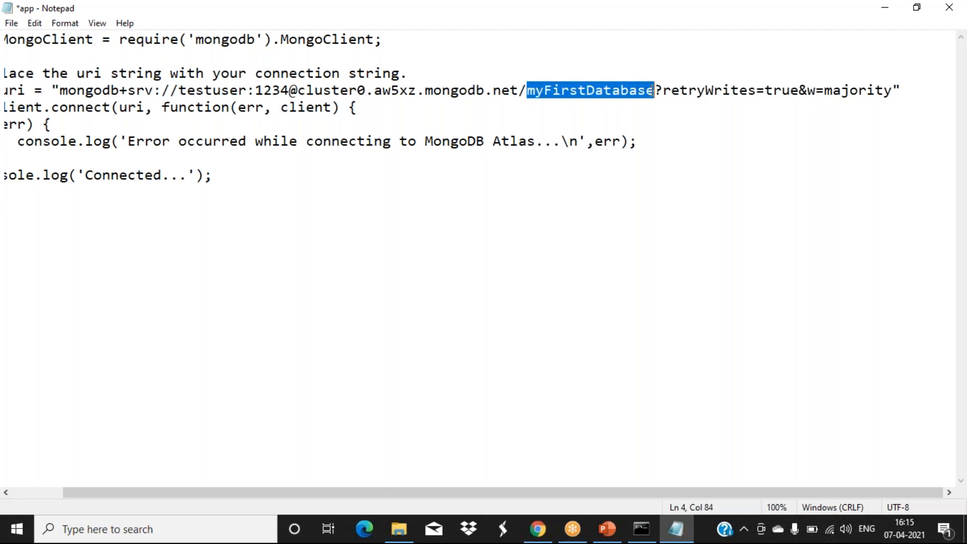
left_click(543, 111)
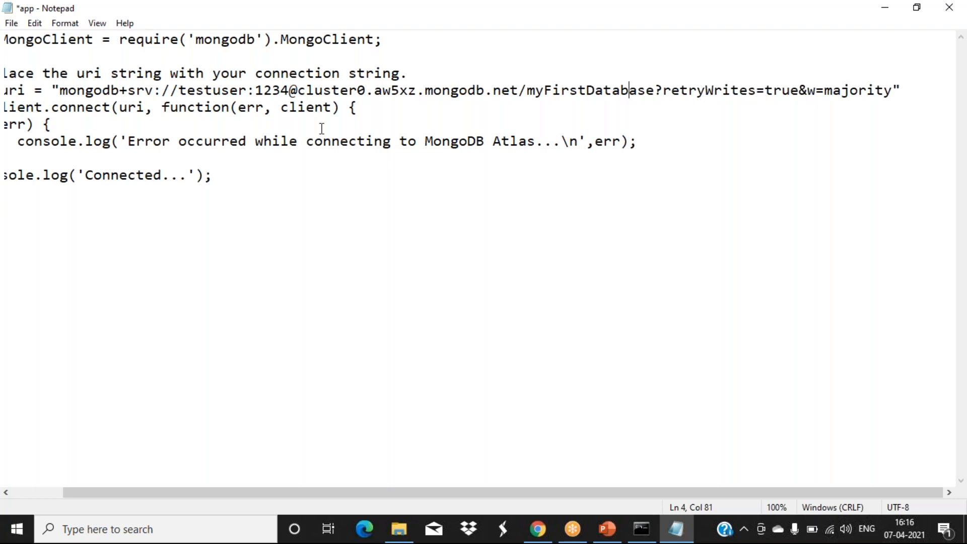
left_click_drag(453, 492, 294, 479)
left_click(265, 401)
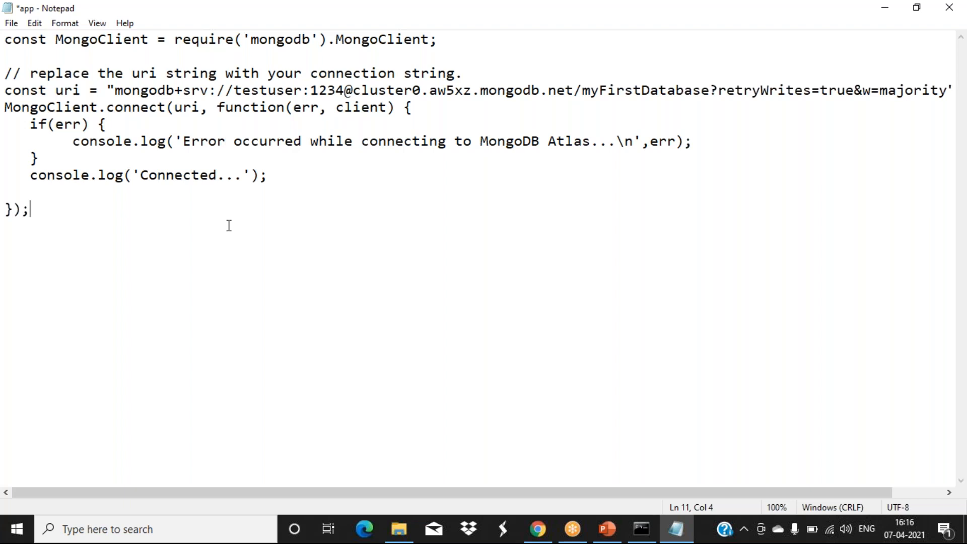
- Highlight connect and the err callback parameter in the code, then bring Command Prompt forward
left_click_drag(106, 108, 164, 107)
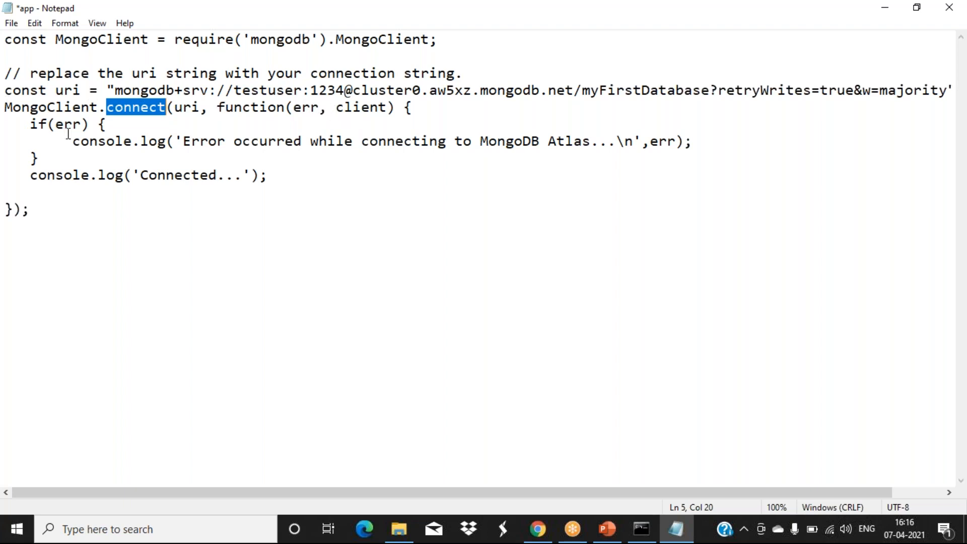
left_click_drag(311, 106, 294, 107)
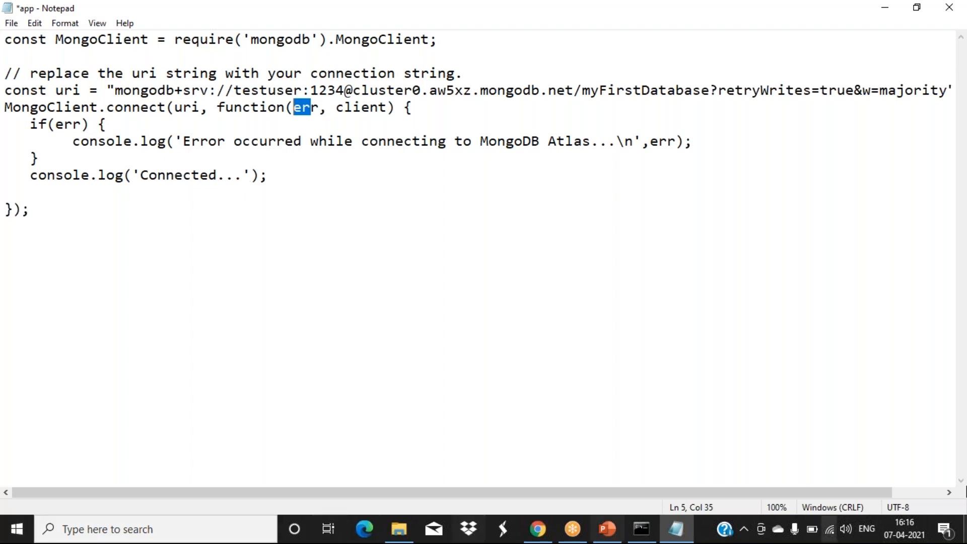
left_click(643, 528)
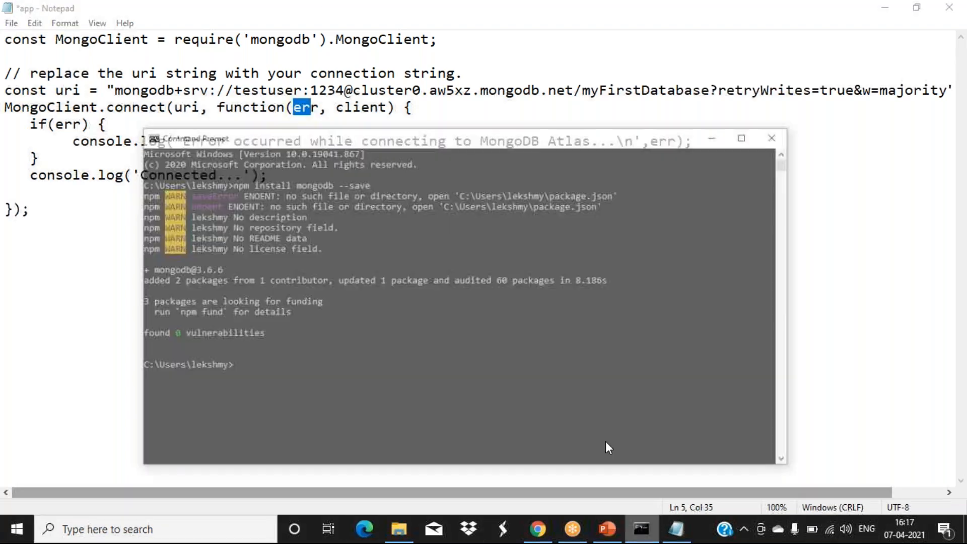
- Change the console into the nodejs_mongodb_prgms folder
left_click_drag(433, 379, 360, 369)
left_click(195, 338)
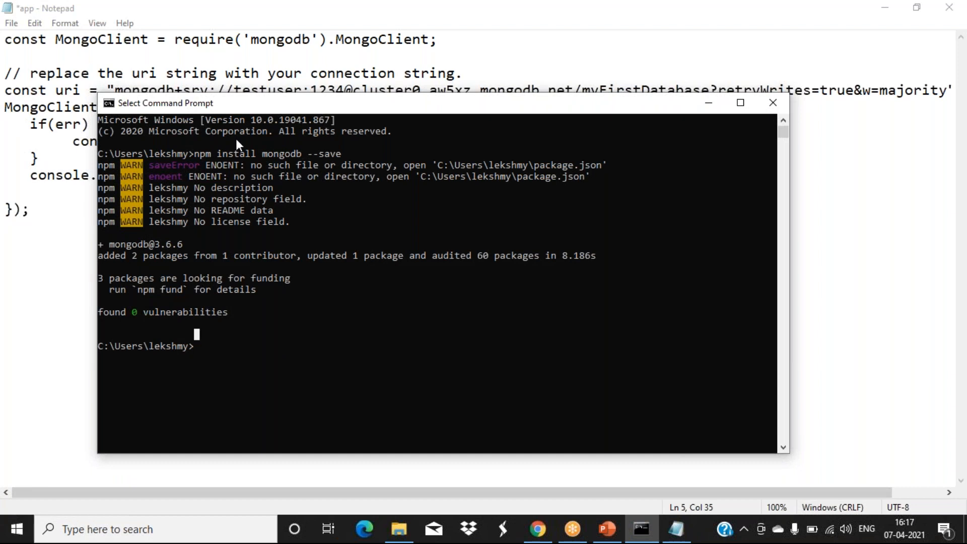
left_click_drag(246, 105, 248, 122)
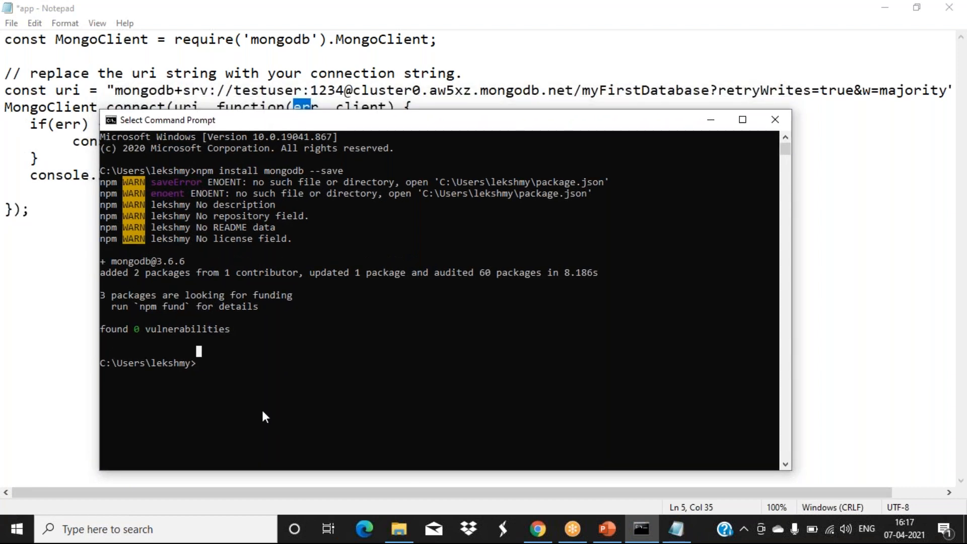
type("cd node")
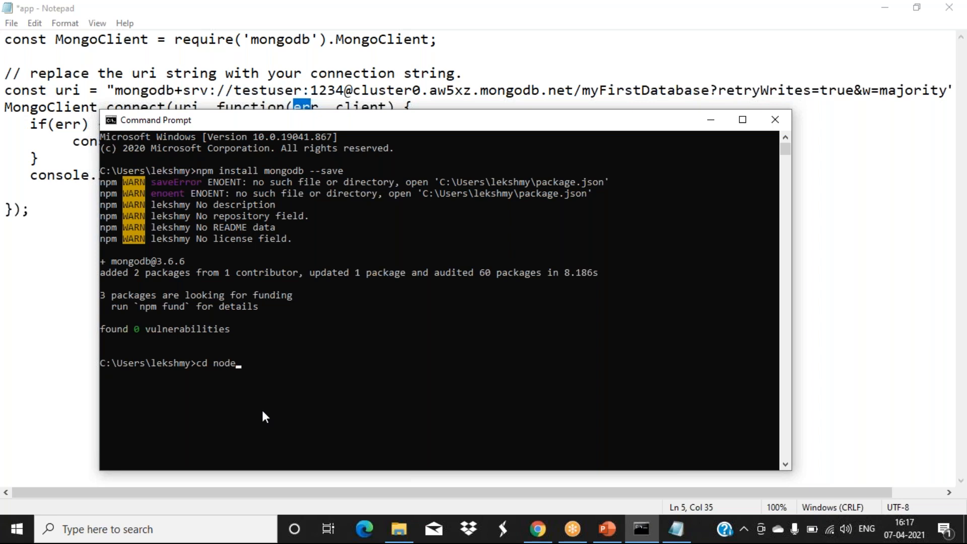
type("js_mongodb_prgms")
key("Return")
- Run node app.js, highlight its Connected... output, and return to the Atlas connect dialog
type("node")
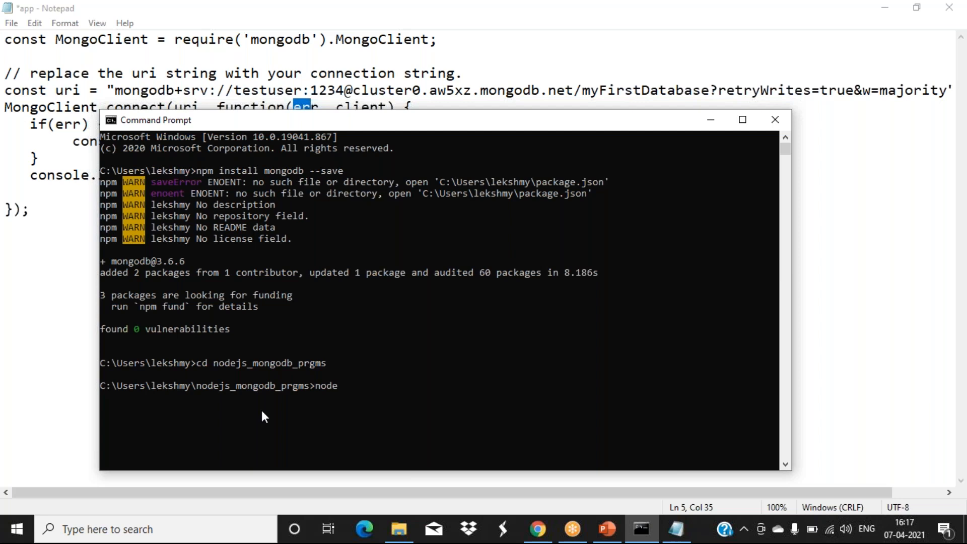
type("app.js")
key("Return")
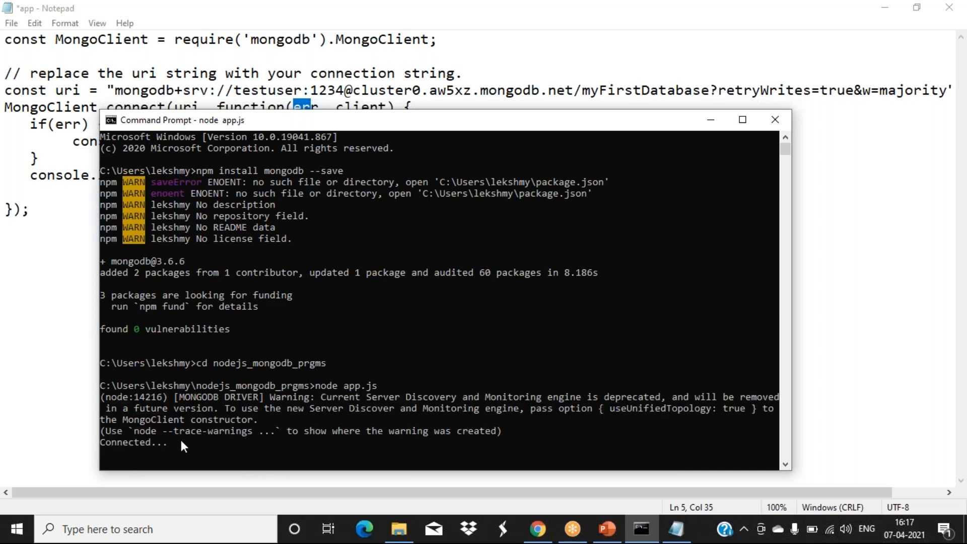
left_click(102, 443)
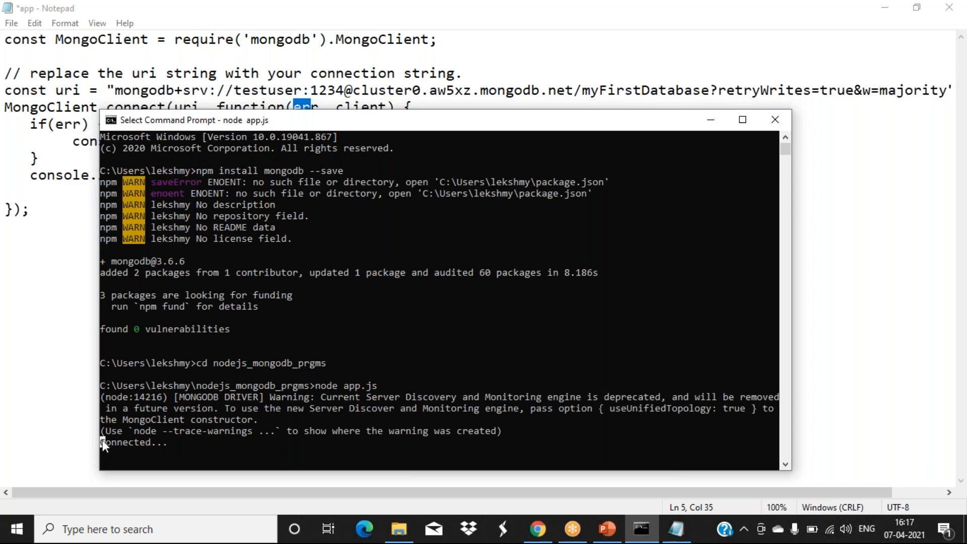
left_click_drag(162, 443, 176, 446)
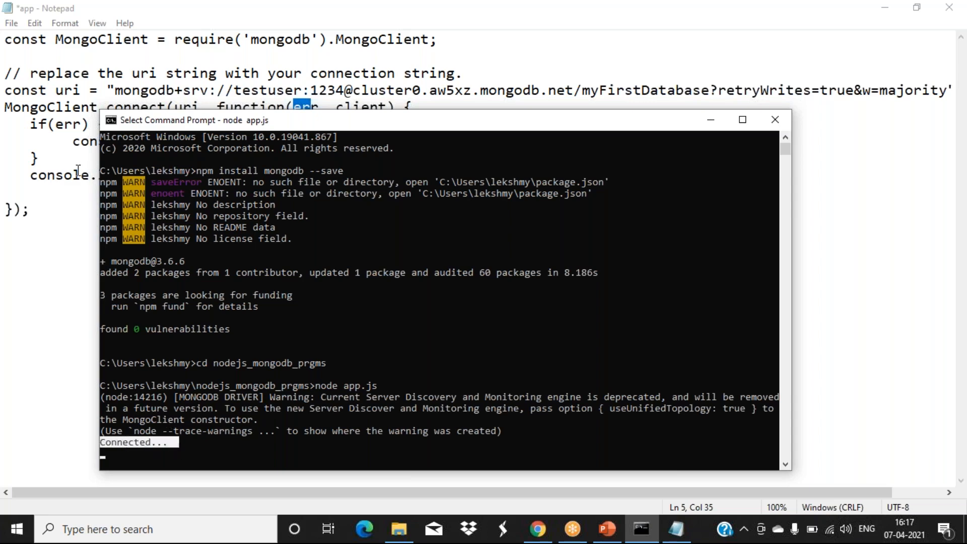
left_click_drag(132, 122, 180, 203)
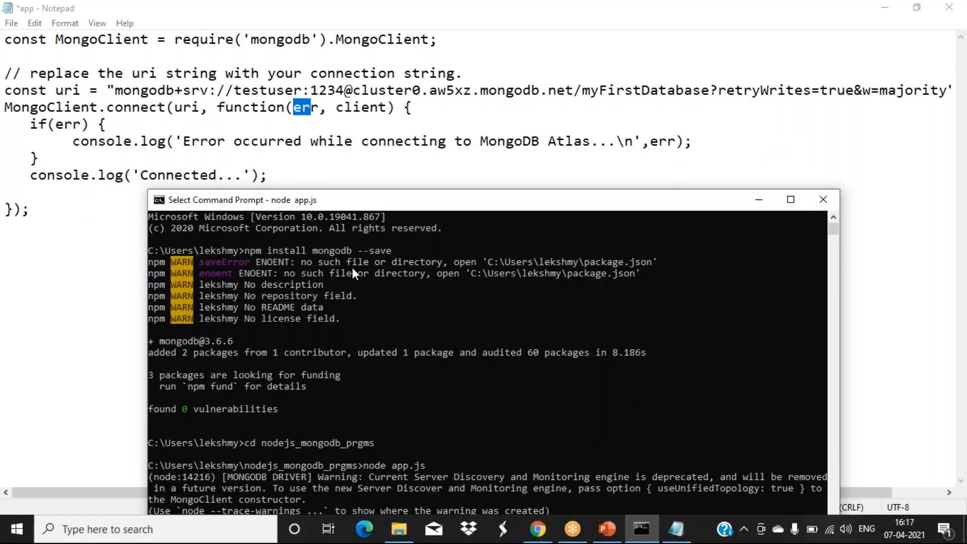
left_click_drag(351, 208, 331, 96)
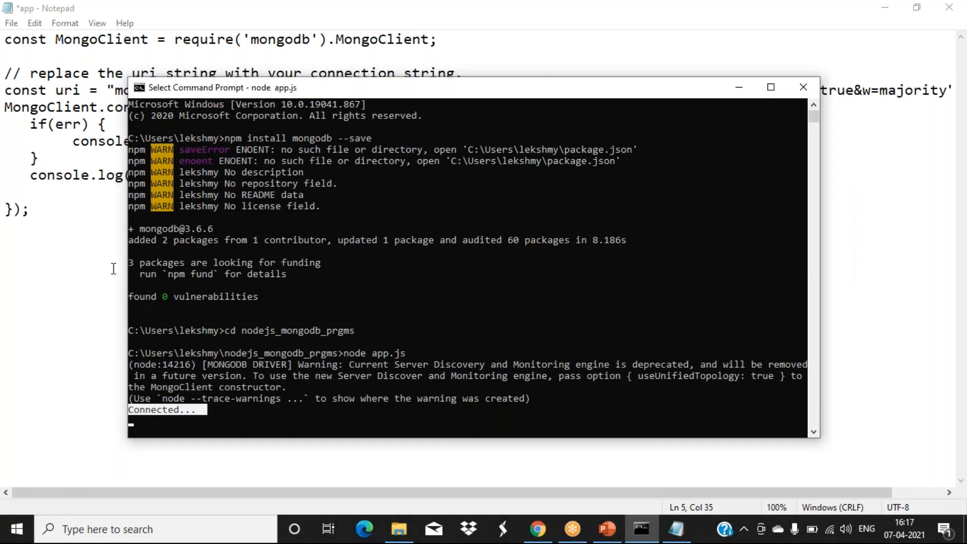
left_click(539, 529)
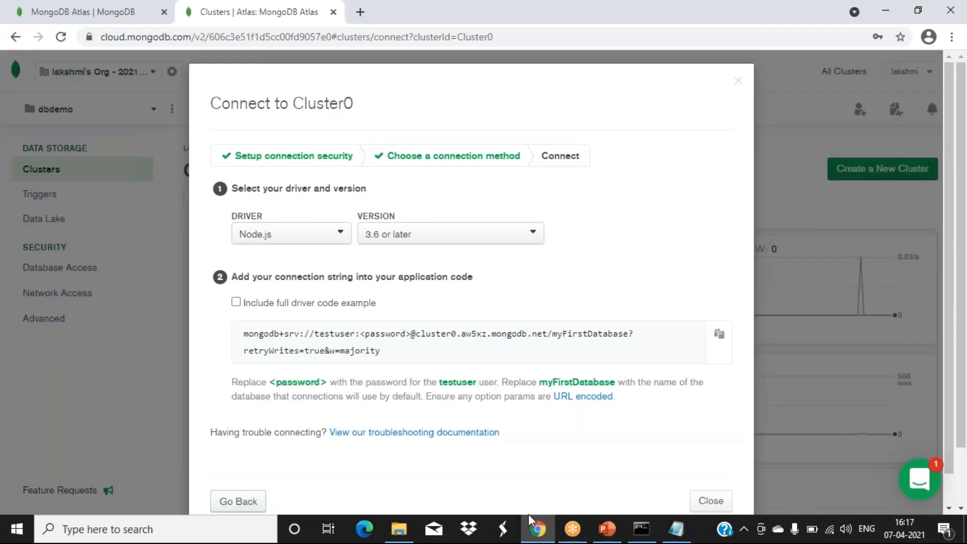
- Close the Connect to Cluster0 dialog and view Cluster0's collections, showing empty dbnode.employee
left_click(711, 501)
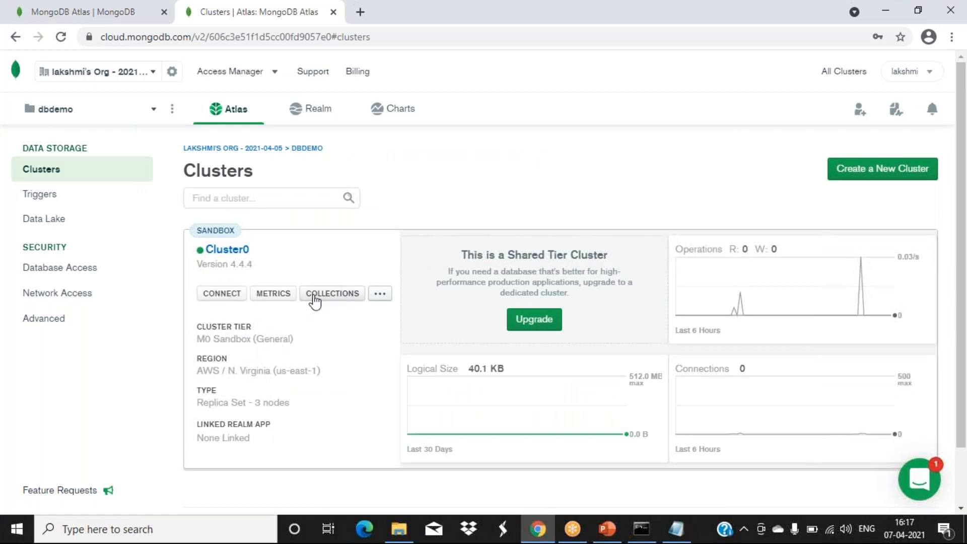
left_click(315, 297)
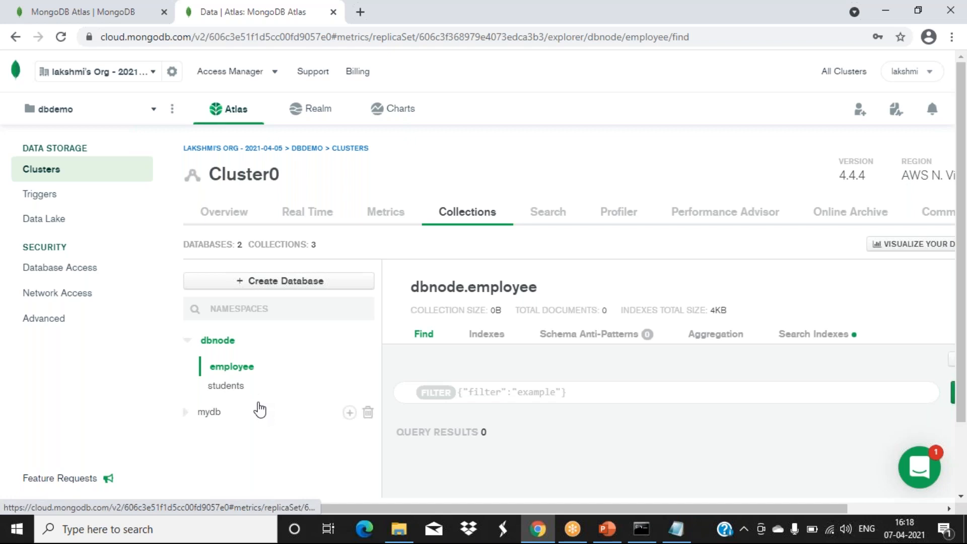
left_click_drag(712, 510, 830, 493)
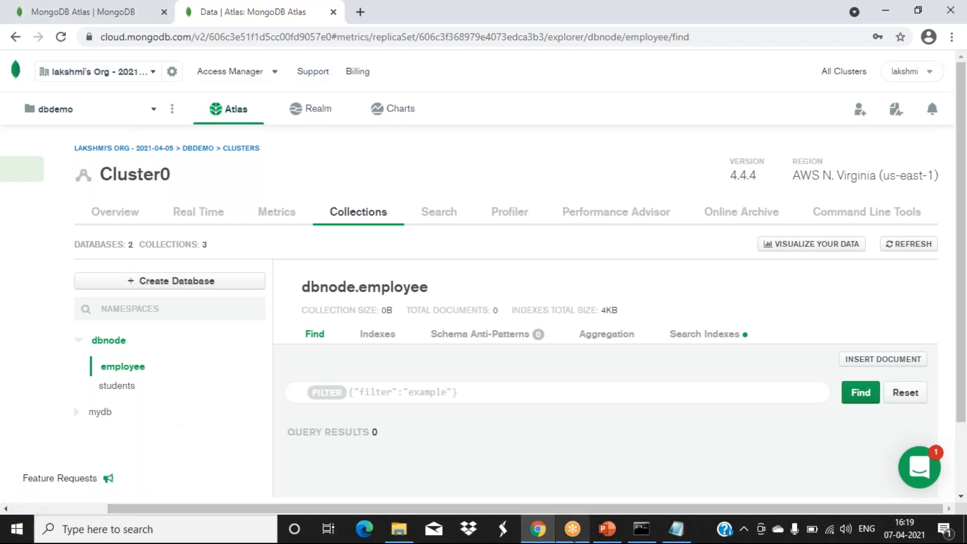
mouse_move(646, 536)
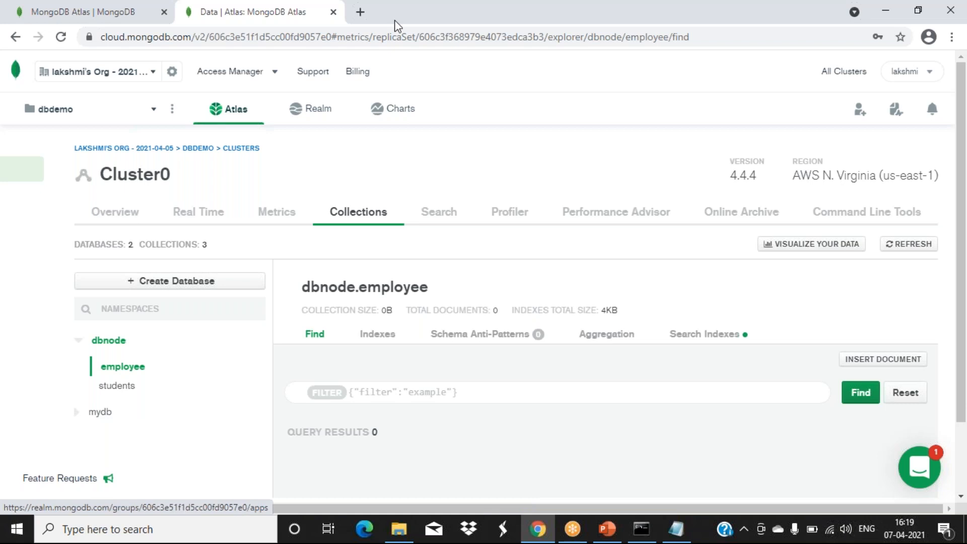
- Open collection_mongodb.js from the nodejs_mongodb_prgms folder in Notepad
left_click(399, 529)
right_click(222, 208)
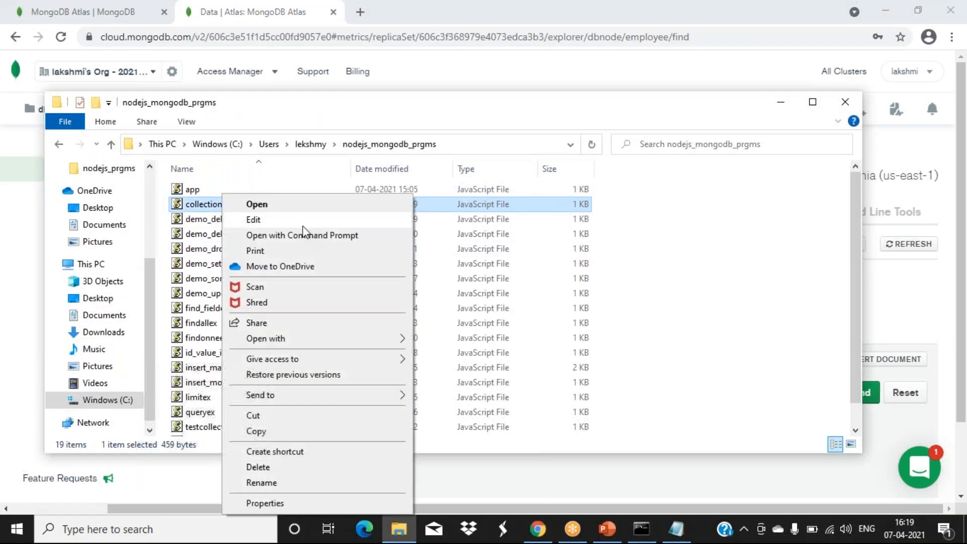
mouse_move(372, 338)
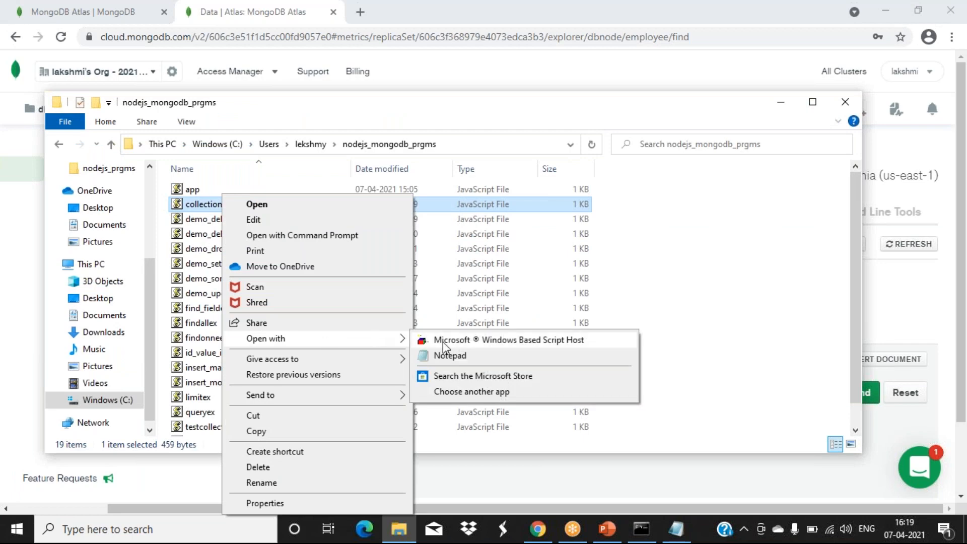
left_click(443, 356)
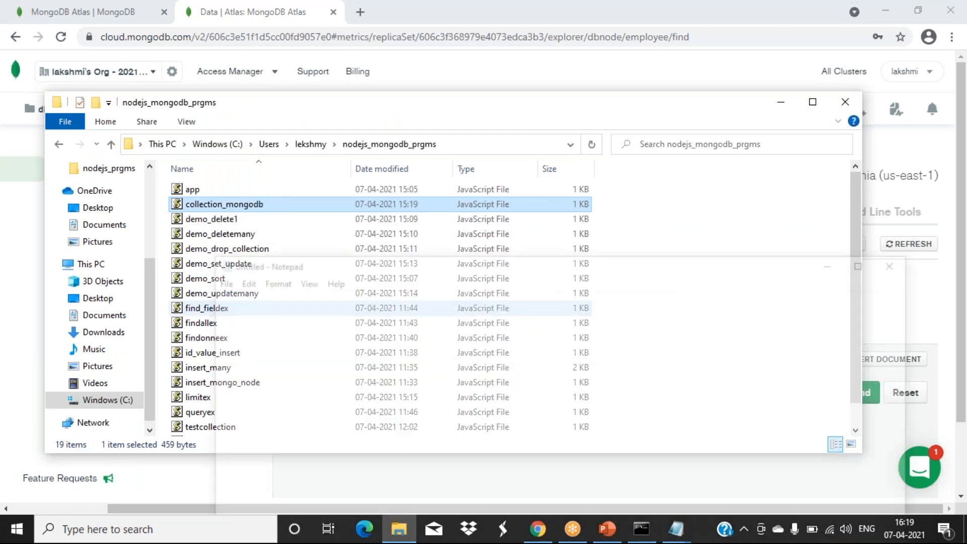
left_click_drag(409, 267, 332, 158)
left_click(375, 388)
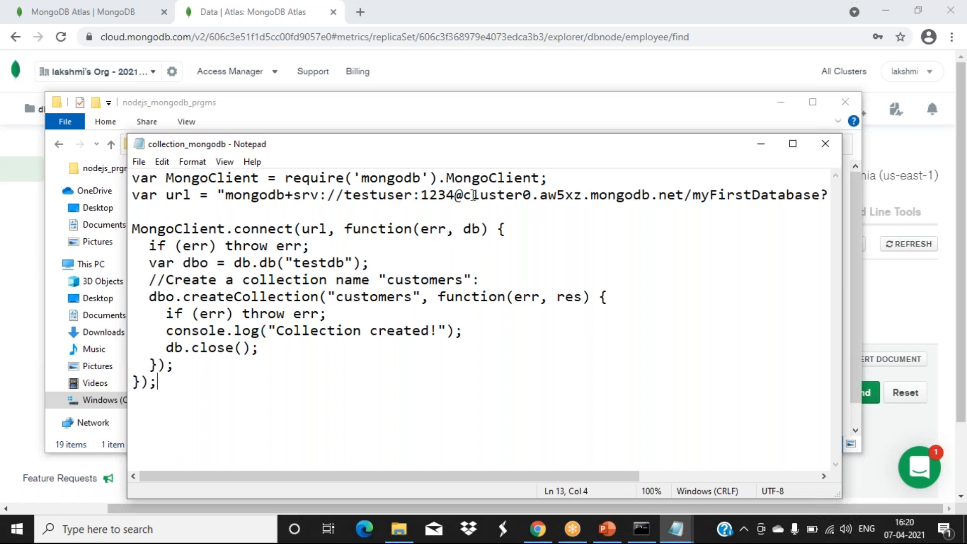
- Point out the connect call and the db.db('testdb') call in the script
left_click(258, 230)
left_click(259, 262)
left_click_drag(260, 262, 278, 262)
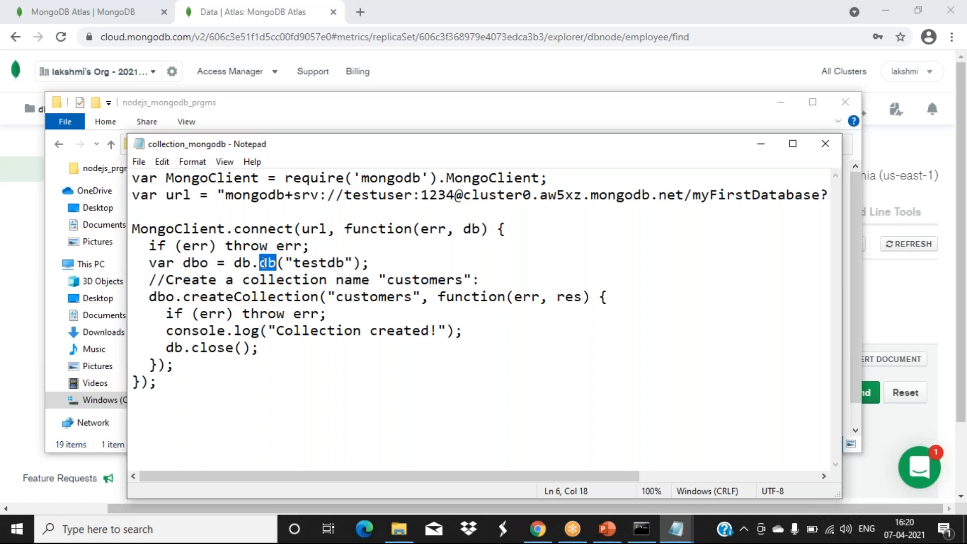
left_click_drag(343, 263, 337, 262)
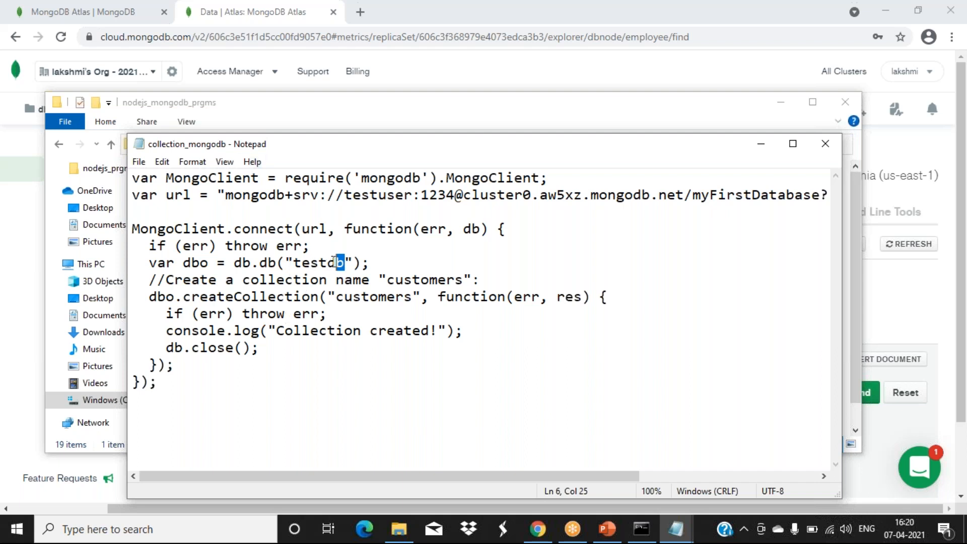
left_click_drag(234, 263, 278, 262)
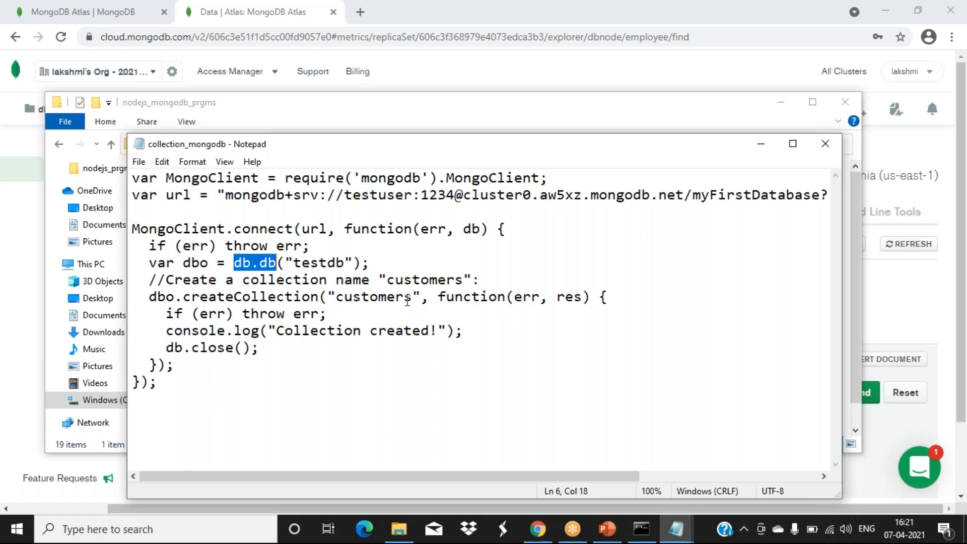
- Highlight the customers name, db.db and db.close() calls, then restore the Atlas browser window
left_click(414, 332)
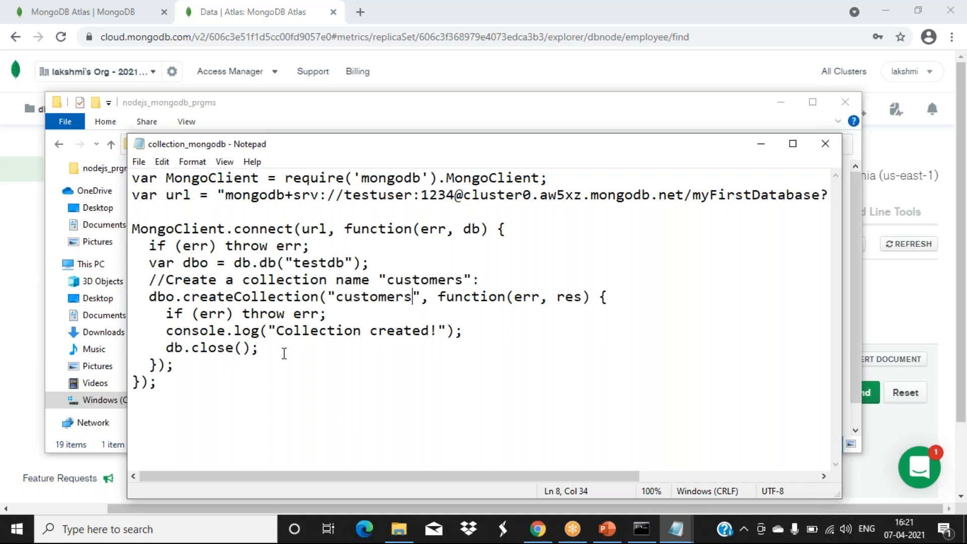
left_click(268, 262)
left_click_drag(173, 348, 168, 348)
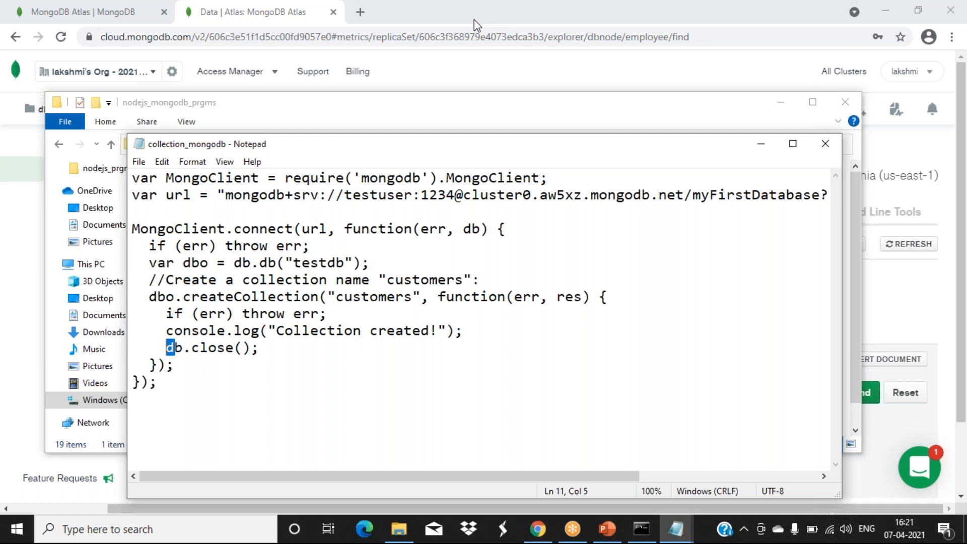
left_click_drag(474, 19, 506, 110)
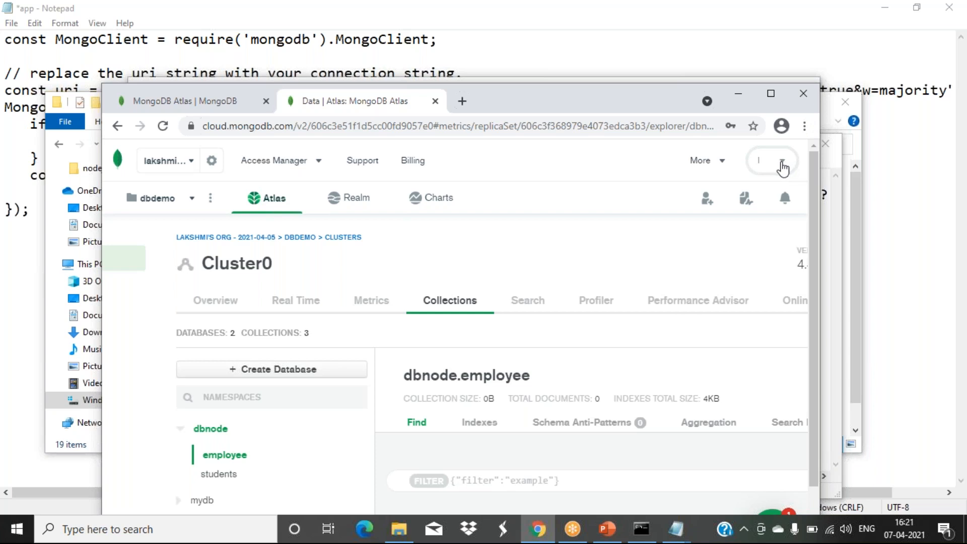
- Log out of the MongoDB Atlas account from the account menu and close Chrome
left_click(782, 162)
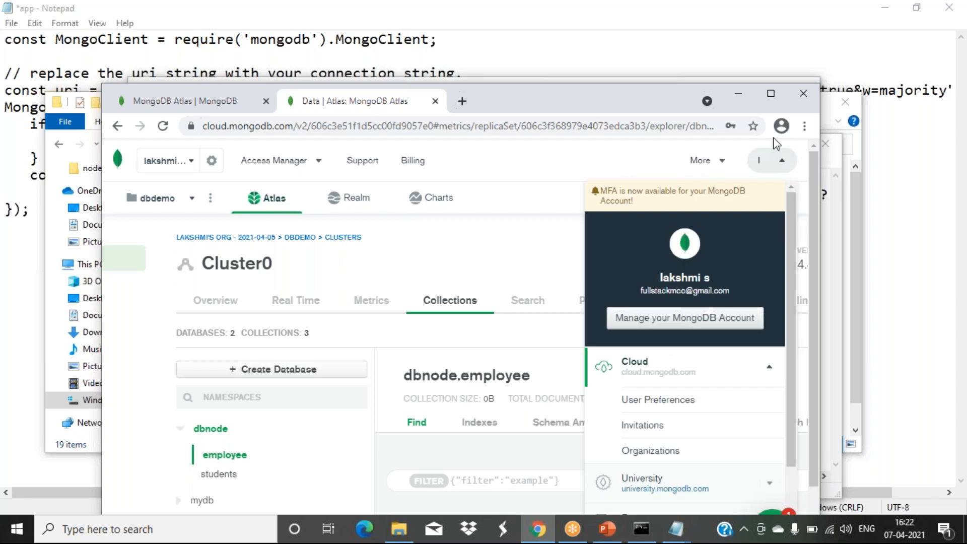
left_click_drag(790, 295, 790, 379)
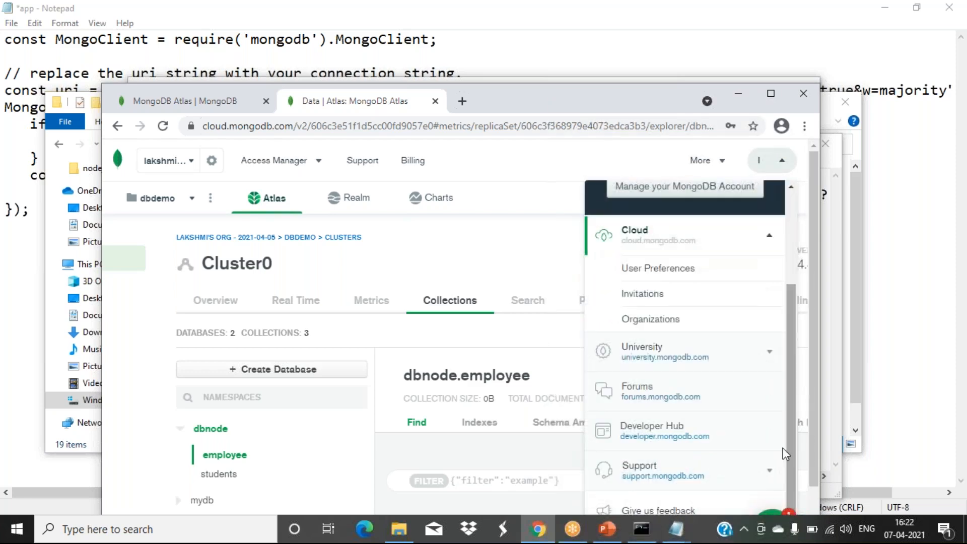
left_click_drag(609, 95, 569, 38)
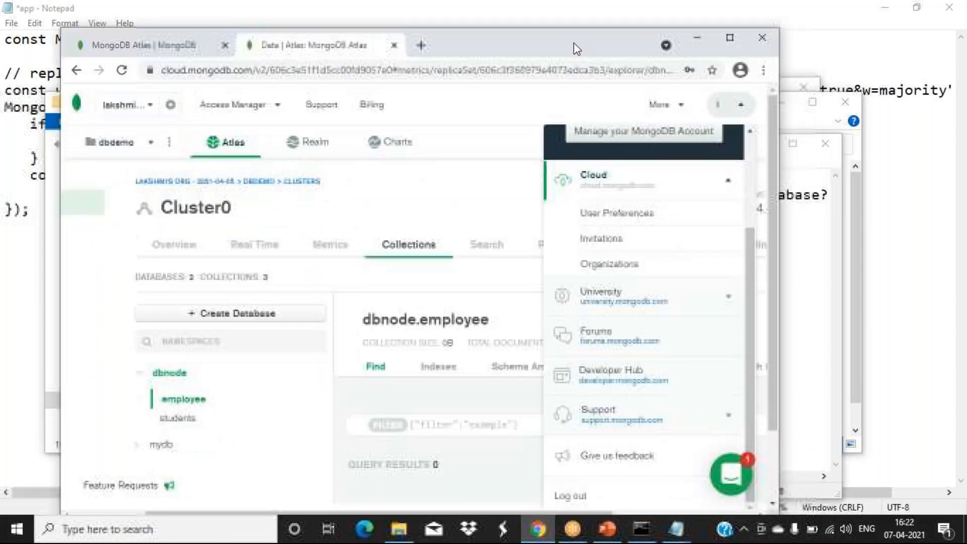
left_click(576, 492)
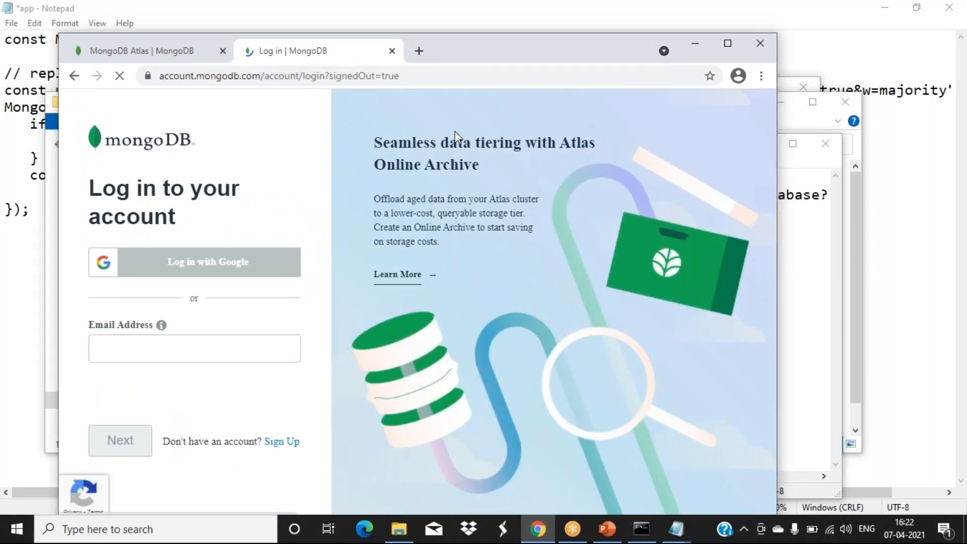
left_click_drag(504, 44, 454, 129)
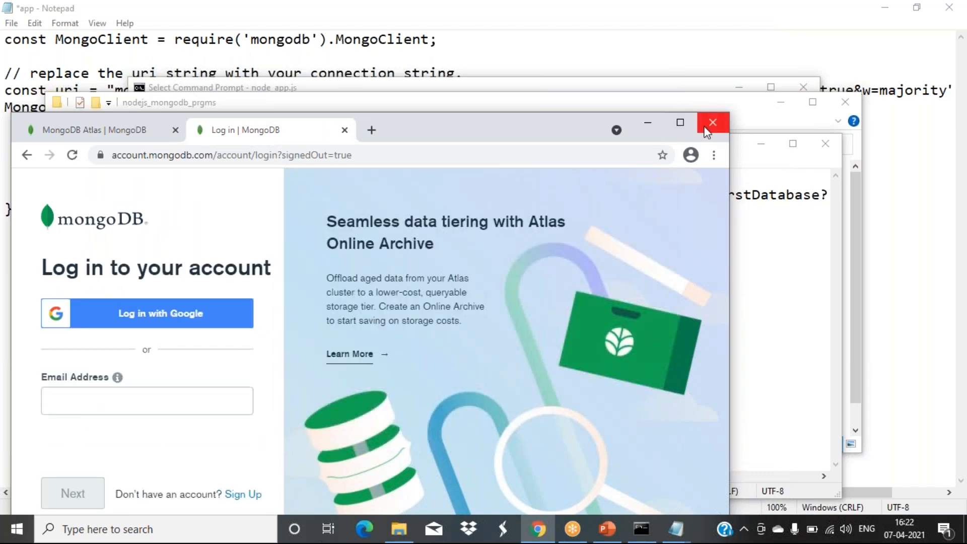
left_click(707, 132)
- Bring the console running node app.js forward and open a second Command Prompt window
left_click(341, 431)
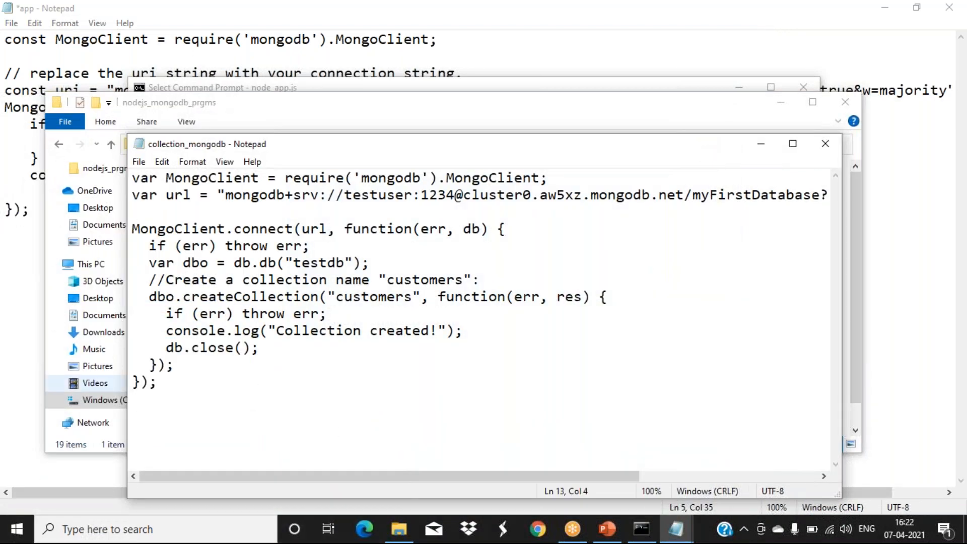
left_click(641, 528)
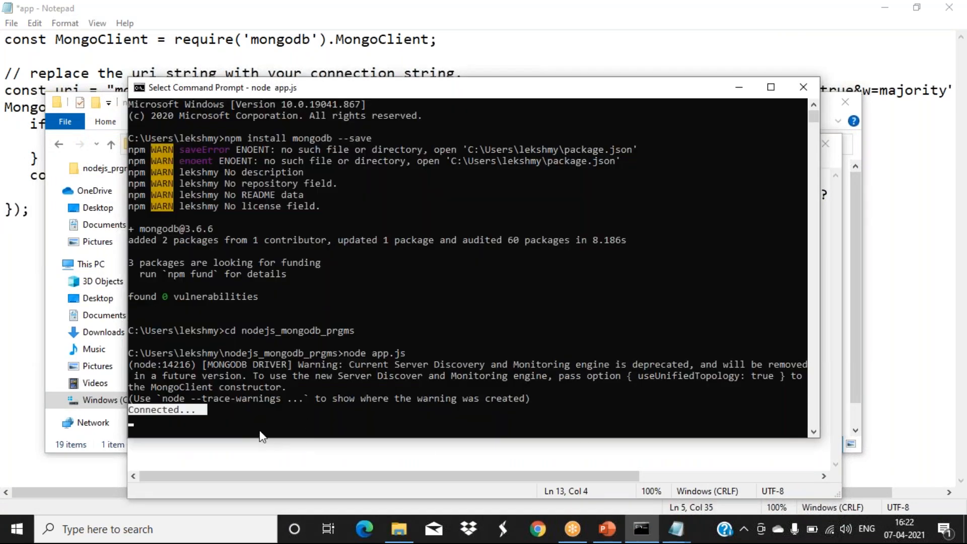
left_click(645, 539)
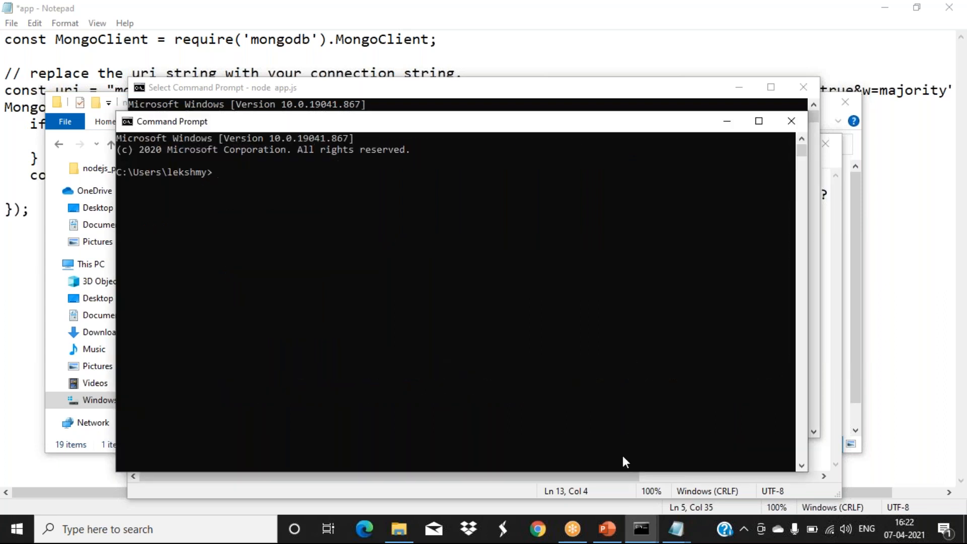
- Run node collection_mongodb.js in nodejs_mongodb_prgms to get Collection created!, then open a new Chrome window
type("nodejs_mongodb")
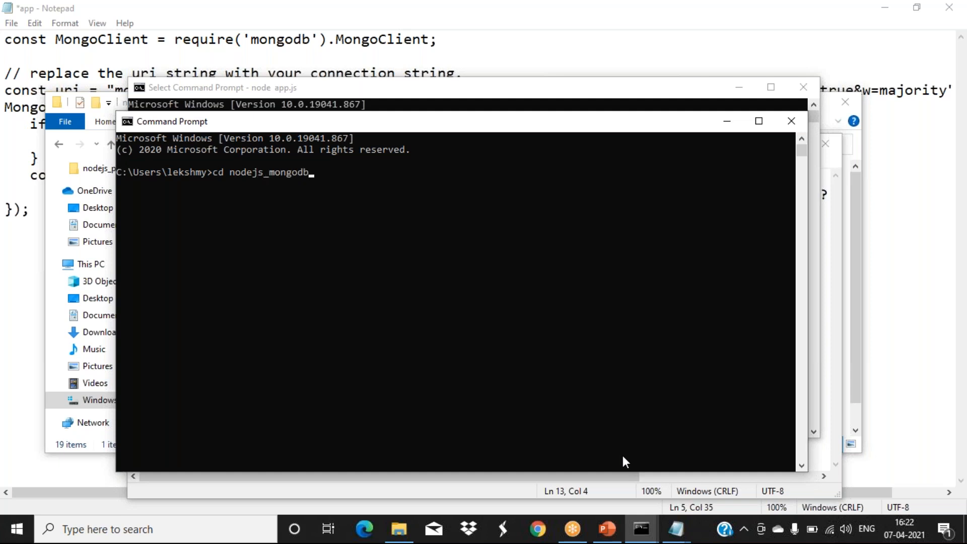
type("_prgms>node")
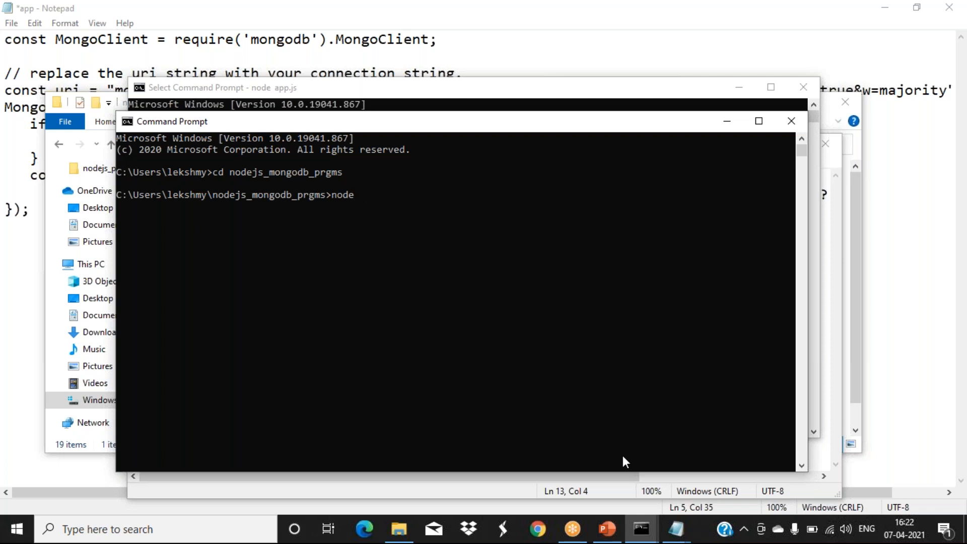
mouse_move(584, 526)
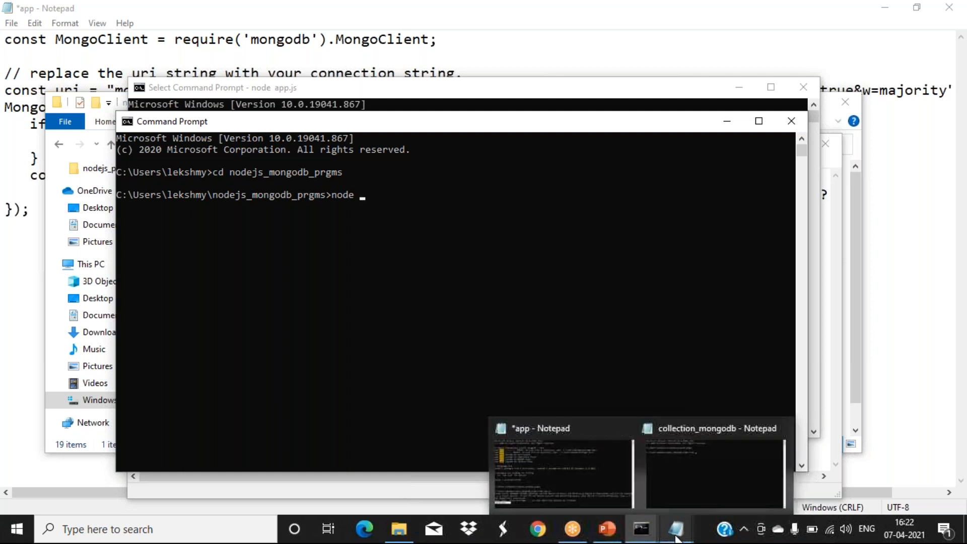
type("collection_mongodb.js")
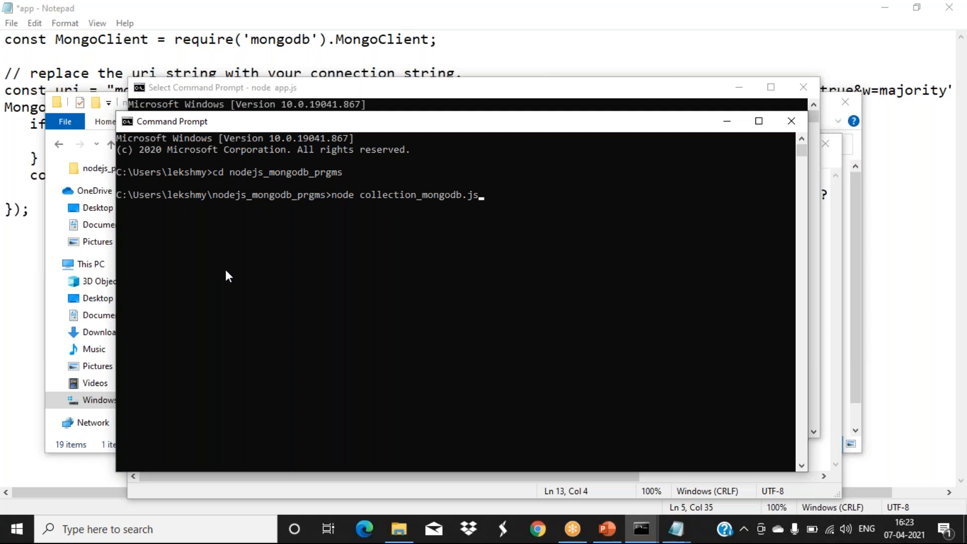
key("Return")
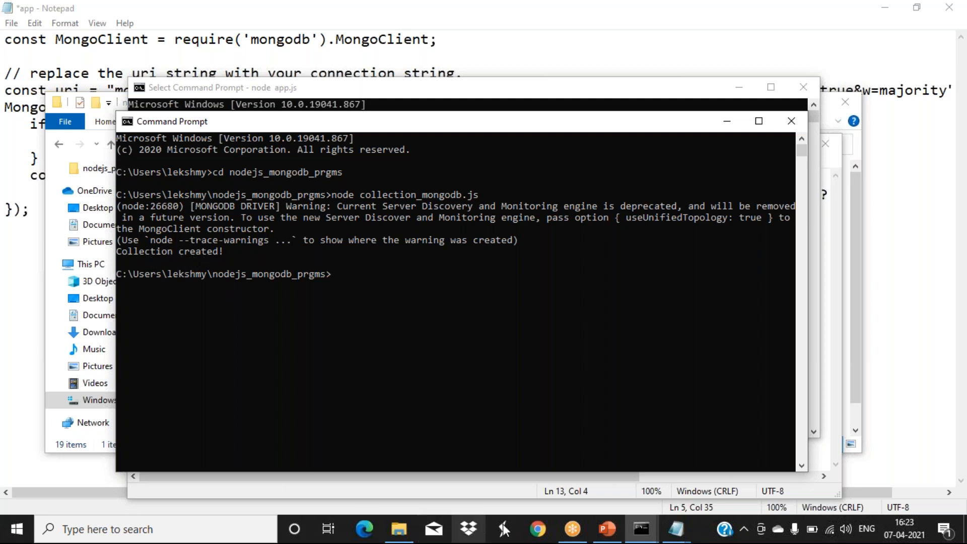
left_click(528, 533)
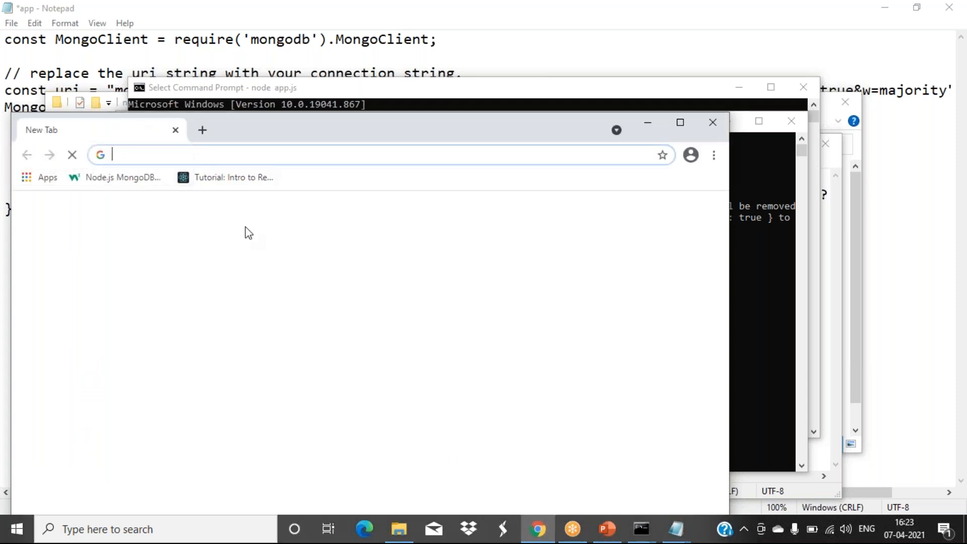
- Search Google for MongoDB Atlas and go to its sign-in page in a maximized window
left_click(148, 156)
type("mongodb atlas")
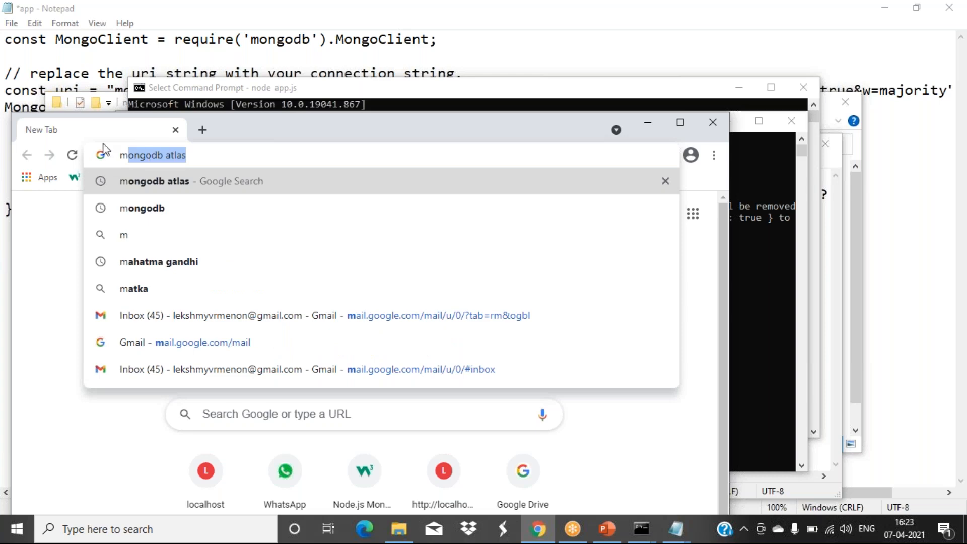
left_click(146, 182)
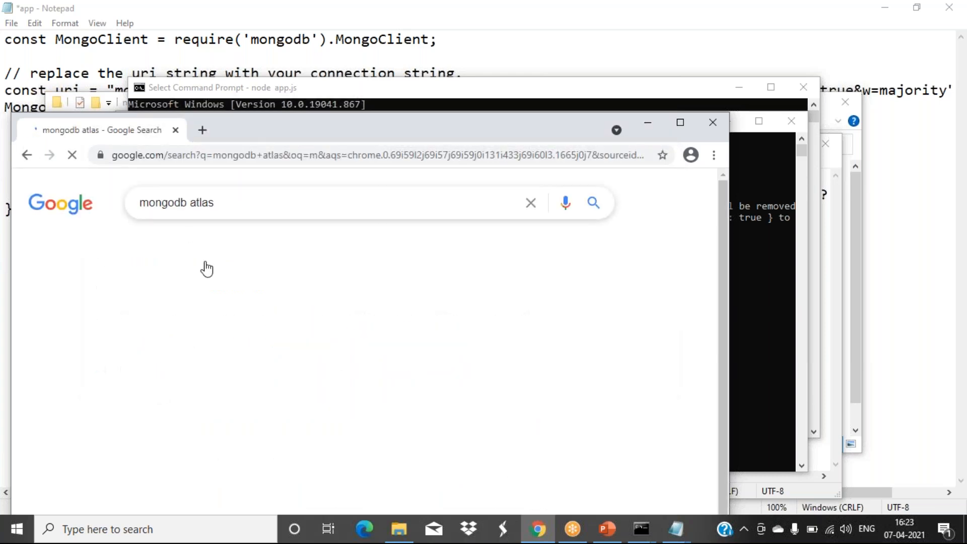
scroll(231, 395, "down", 1)
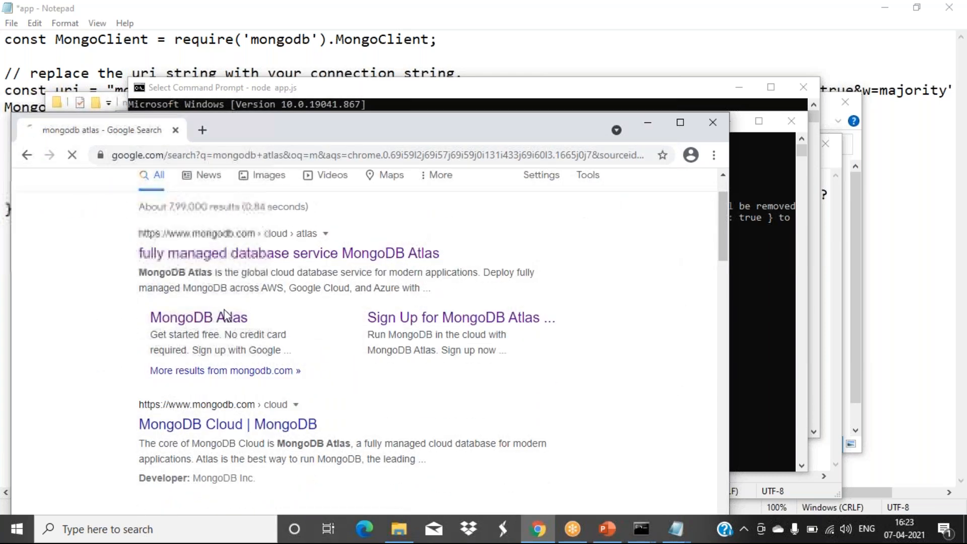
left_click(244, 319)
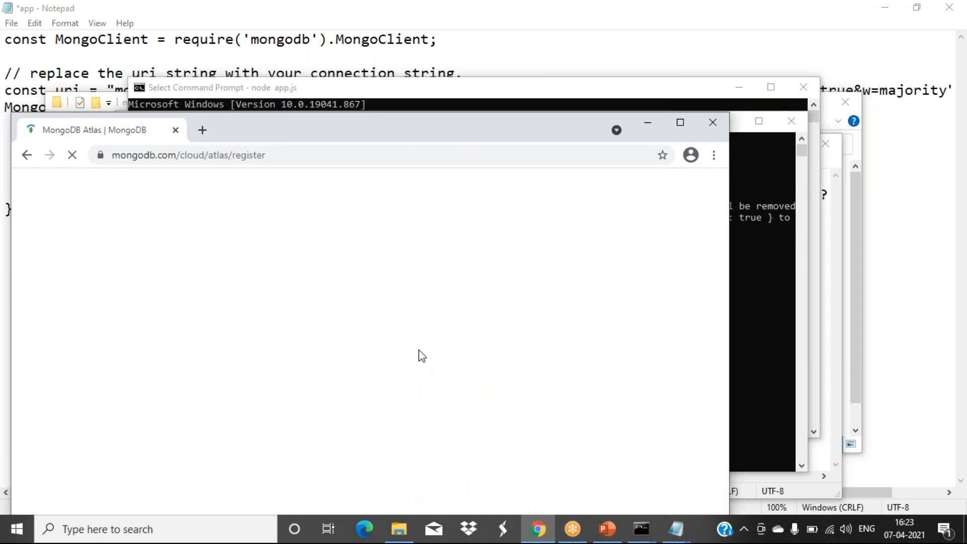
scroll(371, 403, "down", 5)
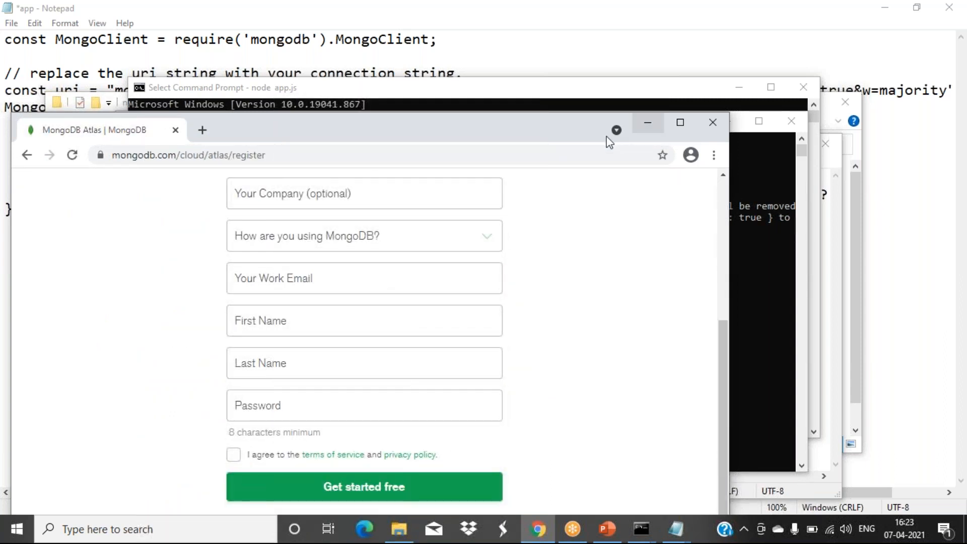
left_click_drag(546, 129, 535, 60)
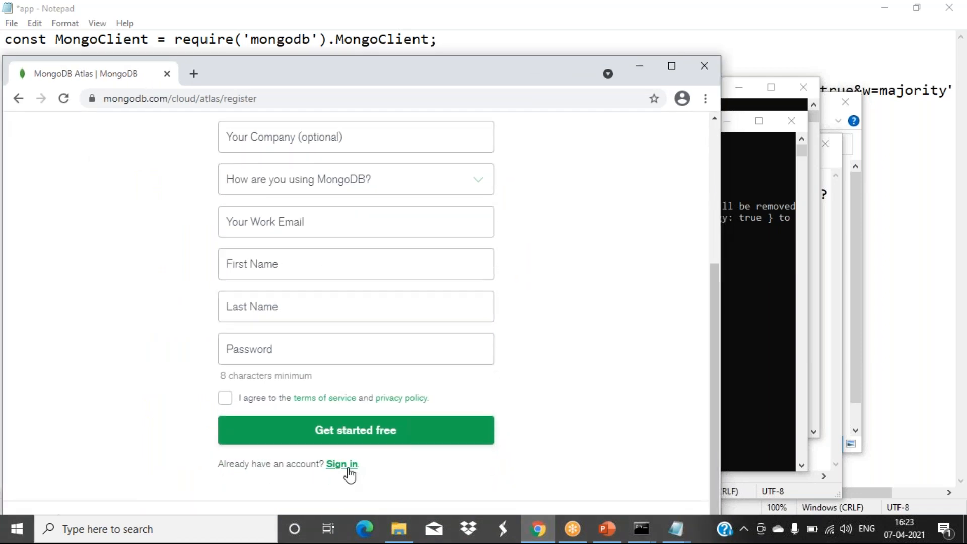
left_click(346, 465)
left_click(672, 66)
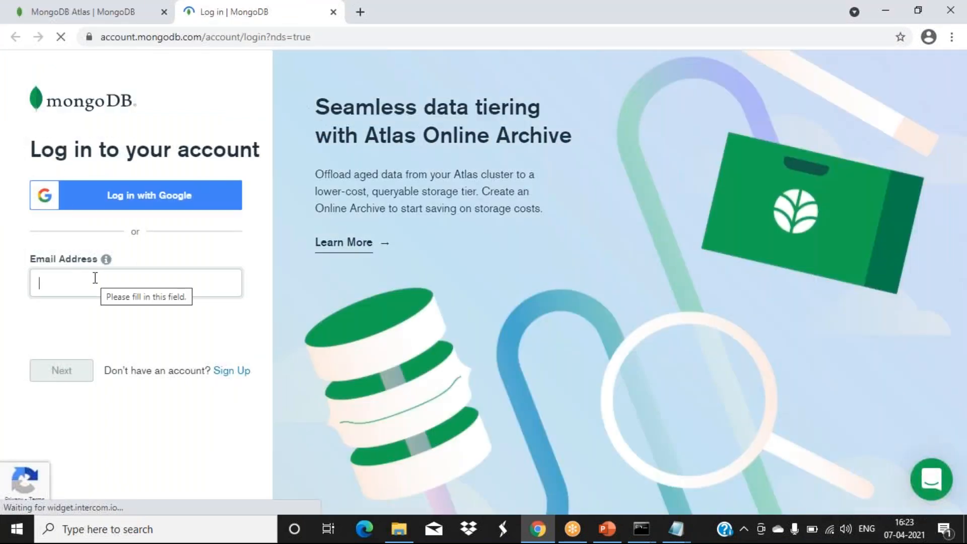
- Sign in with the saved account e-mail and the account password
left_click(95, 278)
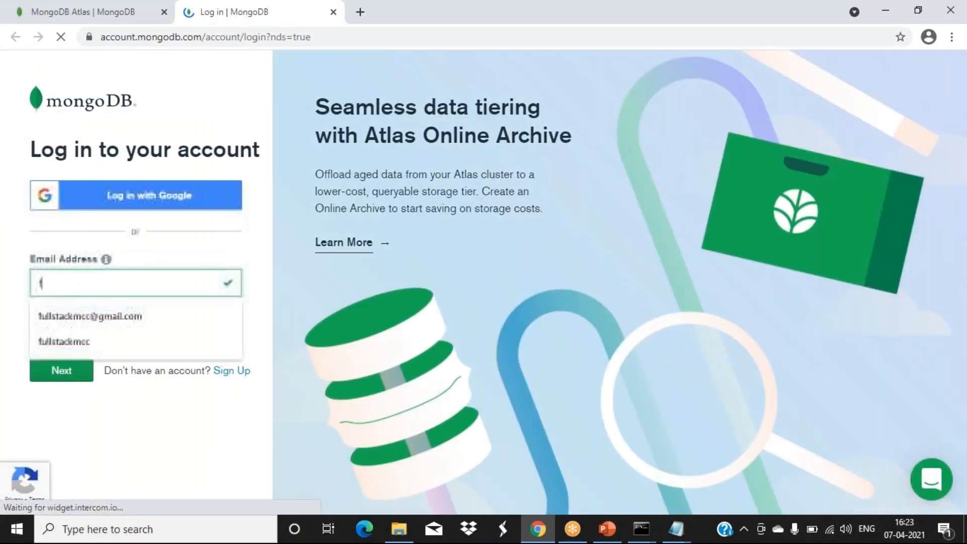
left_click(75, 313)
left_click(60, 370)
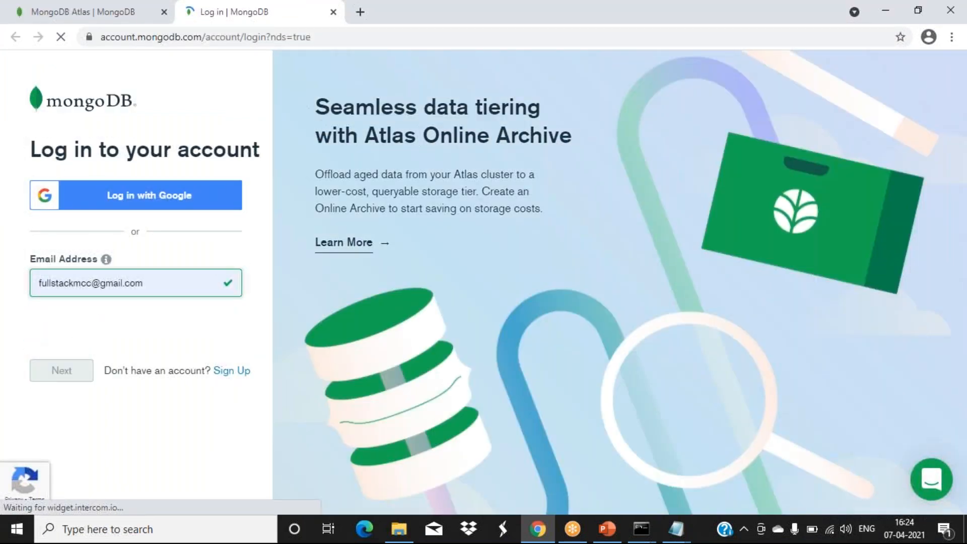
type("*********")
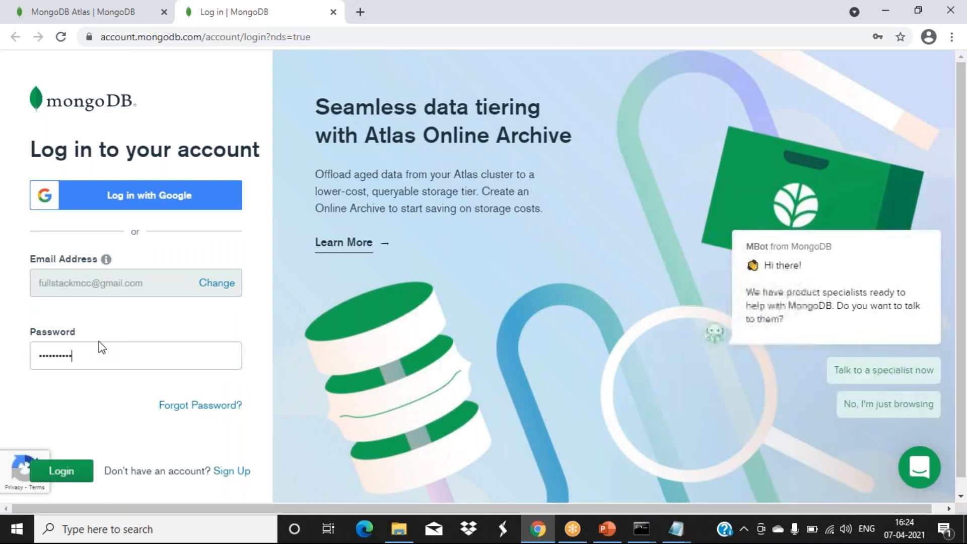
type("****")
left_click(62, 473)
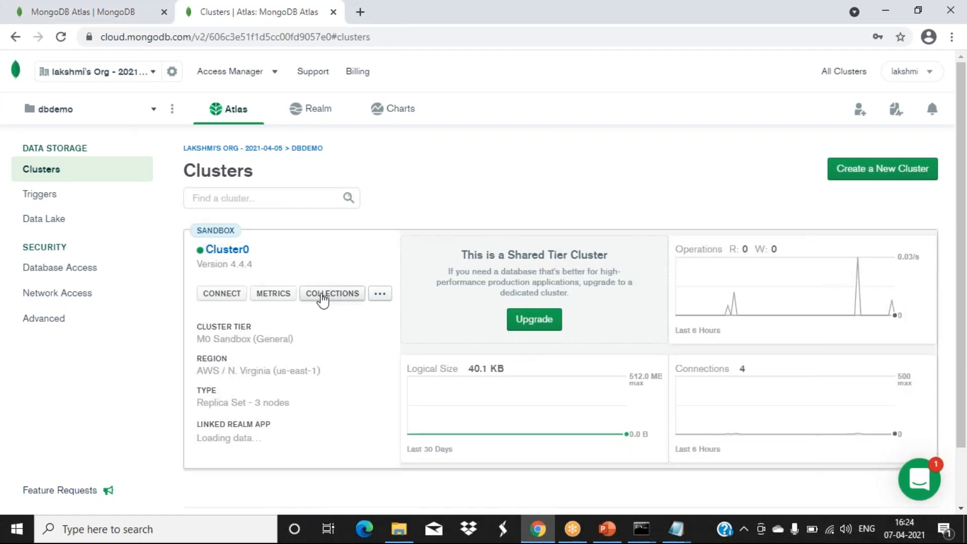
- Open Cluster0's collections and expand the new testdb database to show customers
left_click(323, 295)
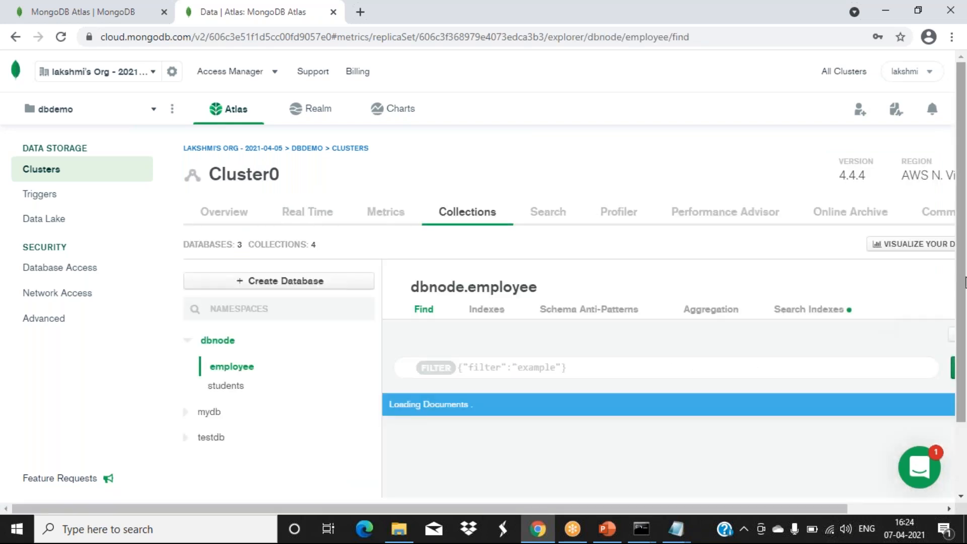
scroll(962, 277, "down", 3)
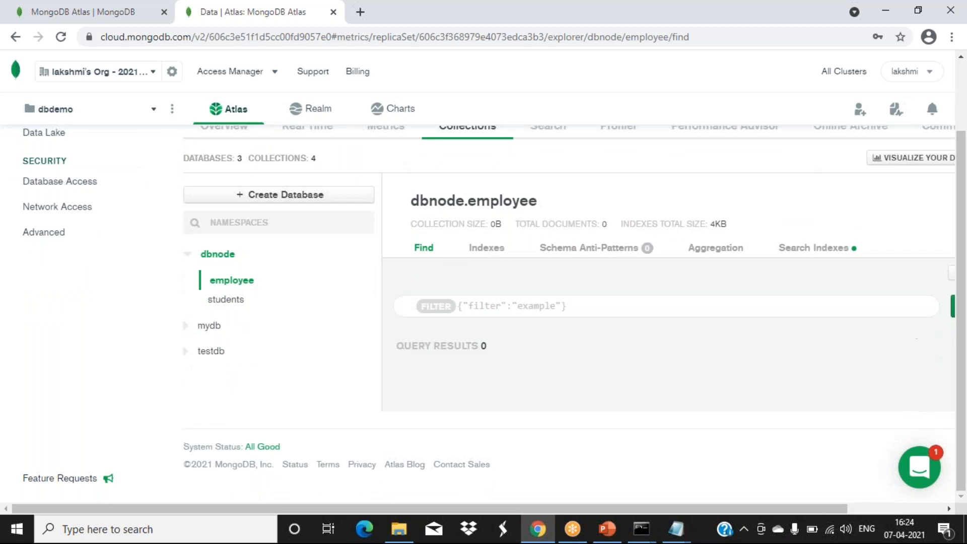
left_click(185, 354)
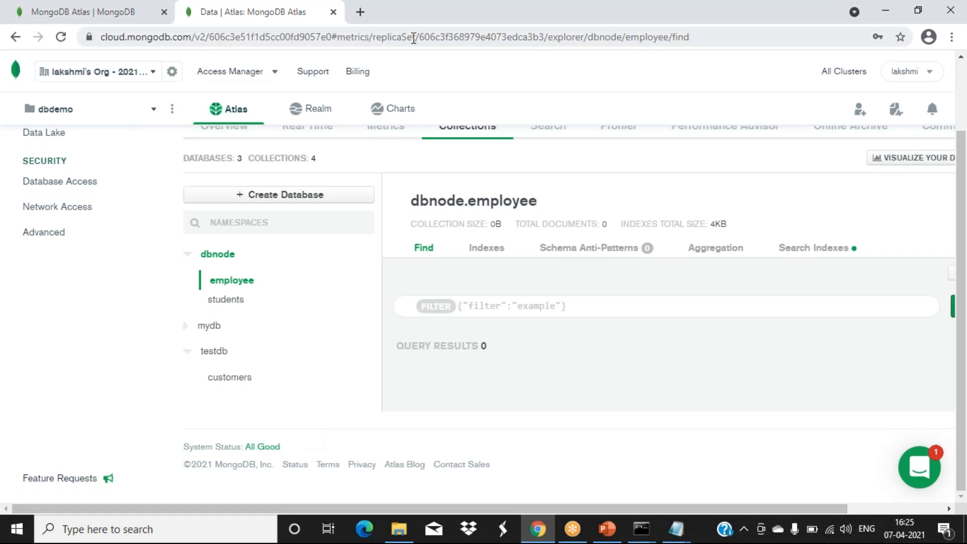
key("super+Down")
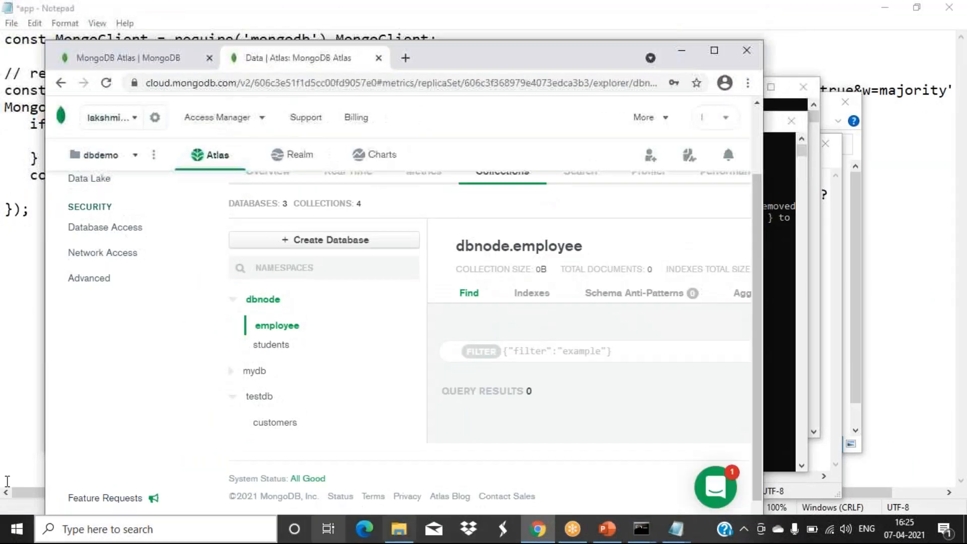
left_click(680, 52)
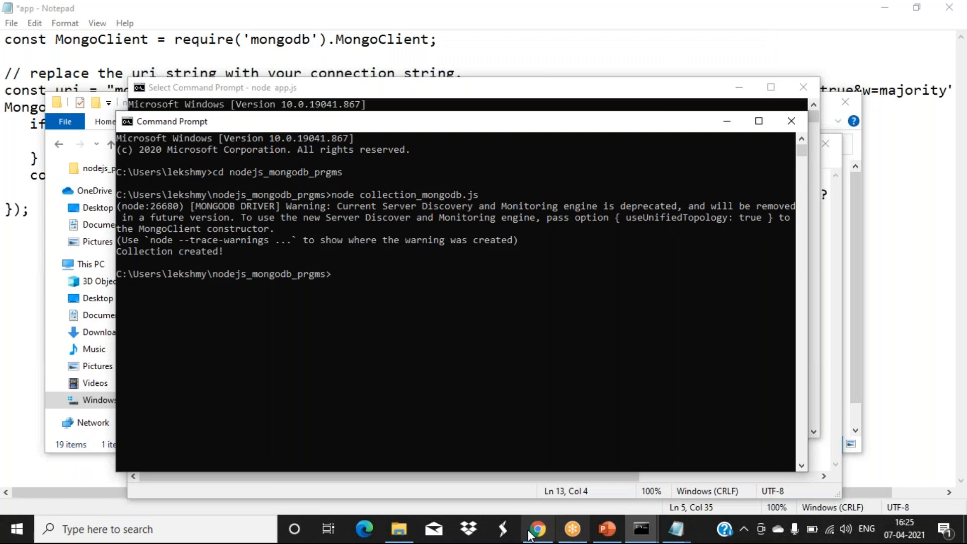
left_click(607, 529)
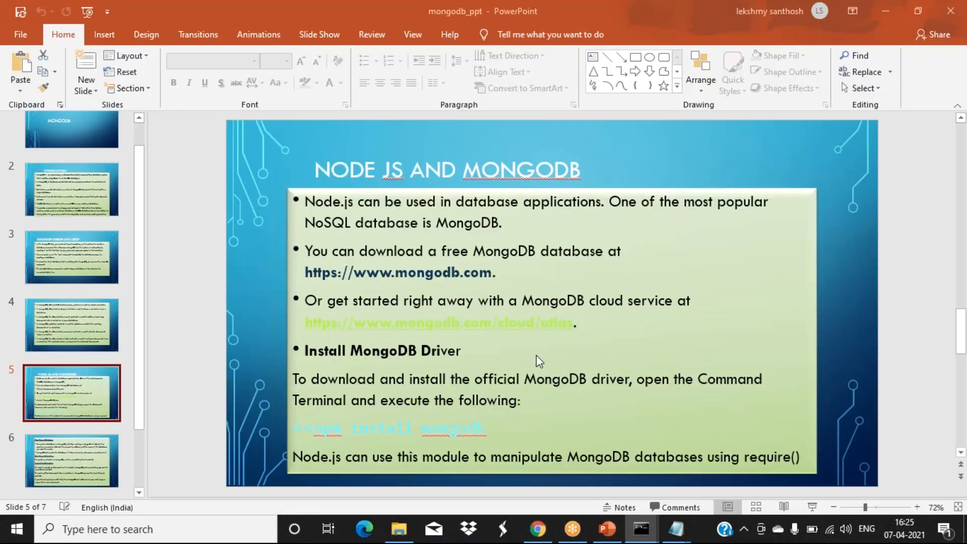
scroll(536, 352, "down", 2)
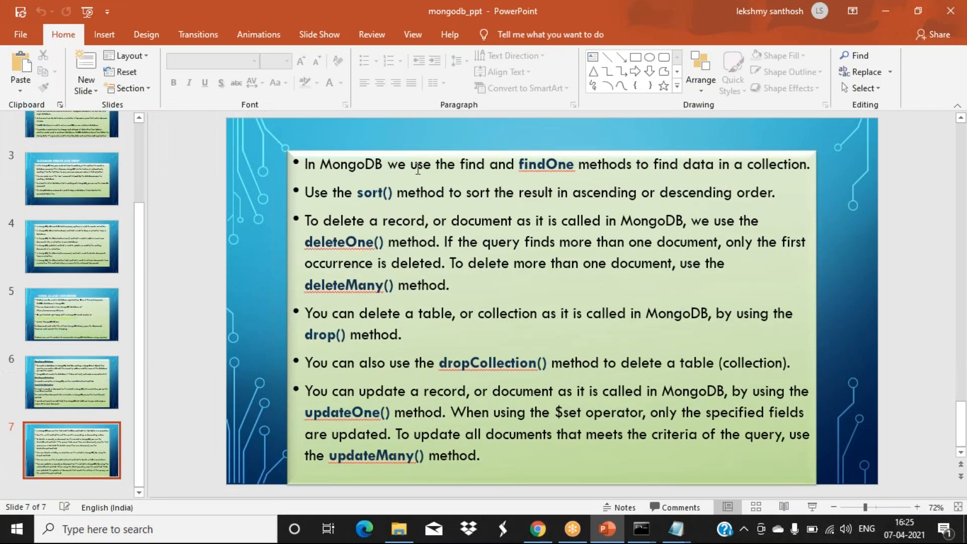
left_click(73, 370)
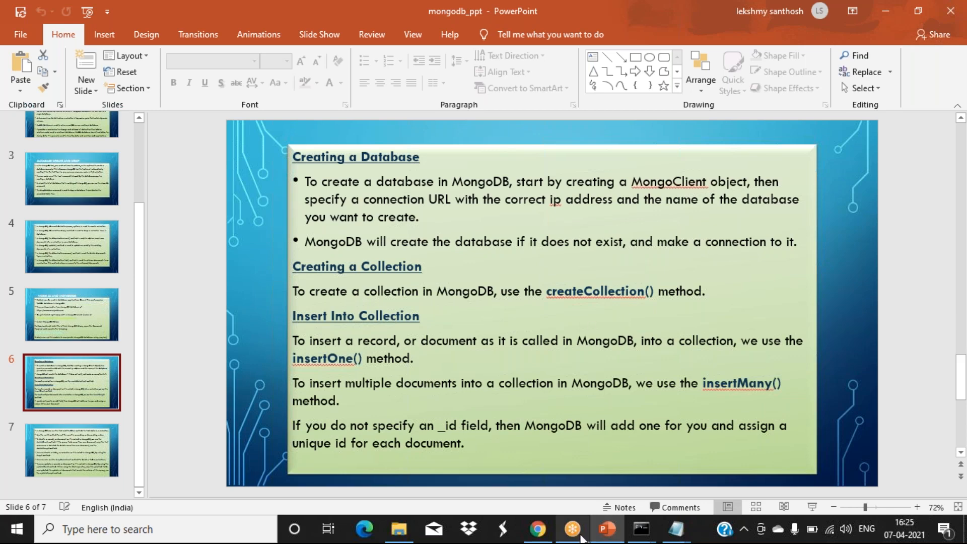
left_click(539, 530)
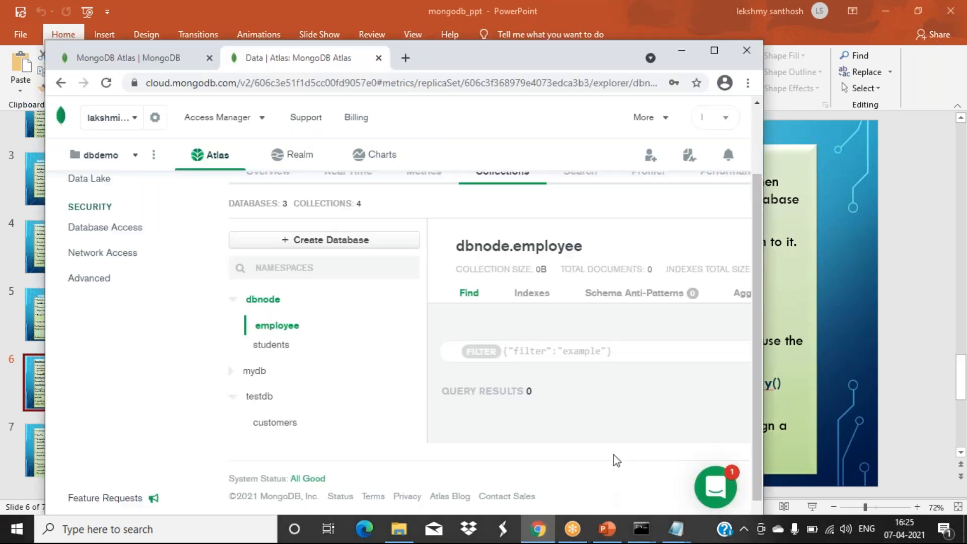
left_click_drag(553, 59, 577, 60)
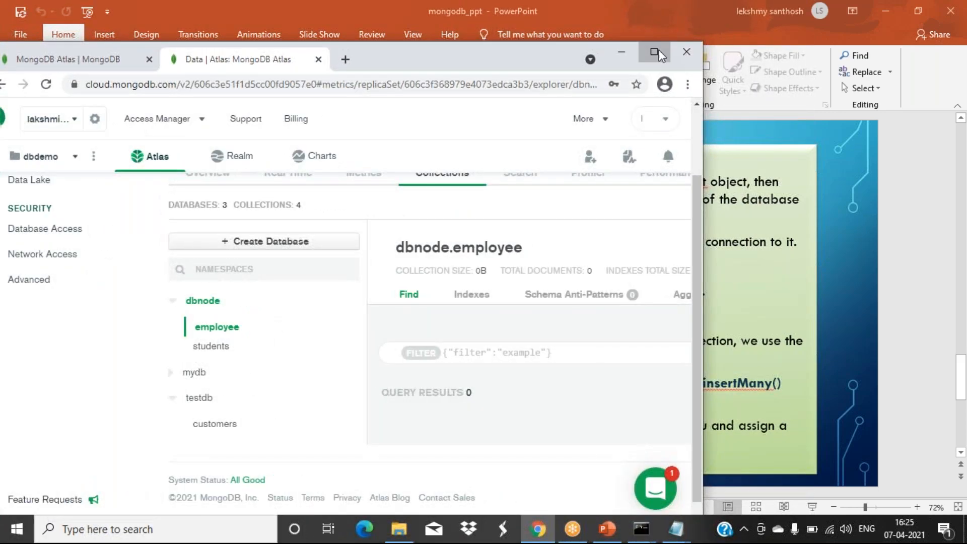
left_click(653, 52)
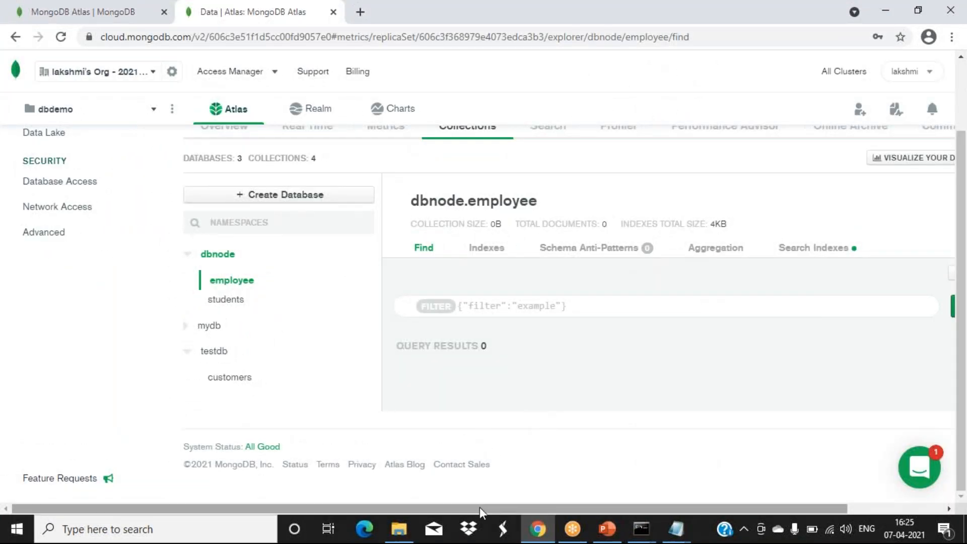
- Cancel the employee insert and start a new document in testdb.customers instead
left_click_drag(479, 507, 697, 503)
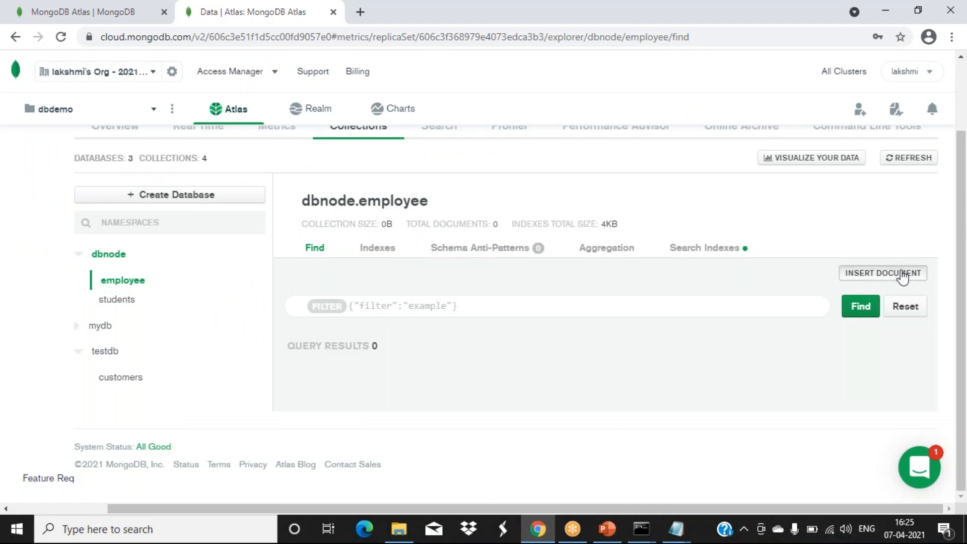
left_click(902, 274)
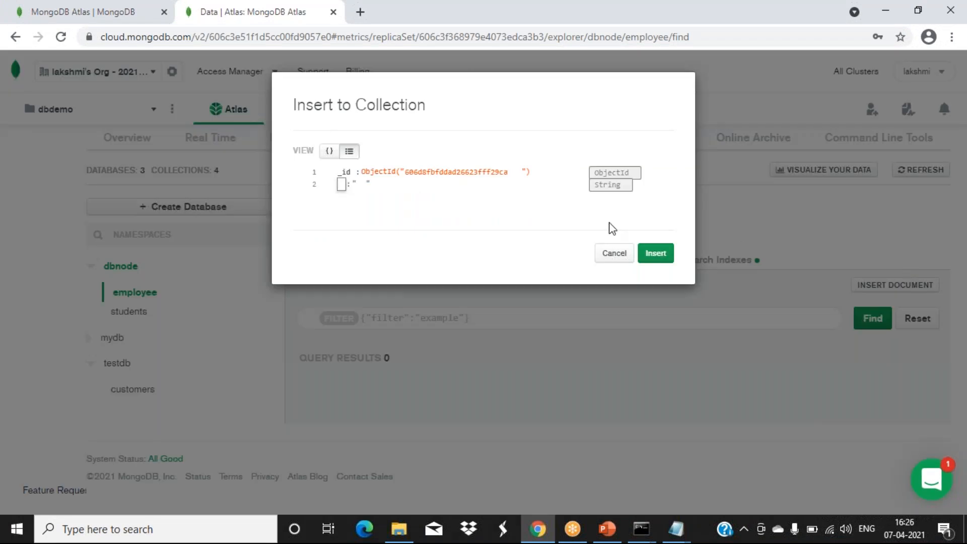
left_click(187, 274)
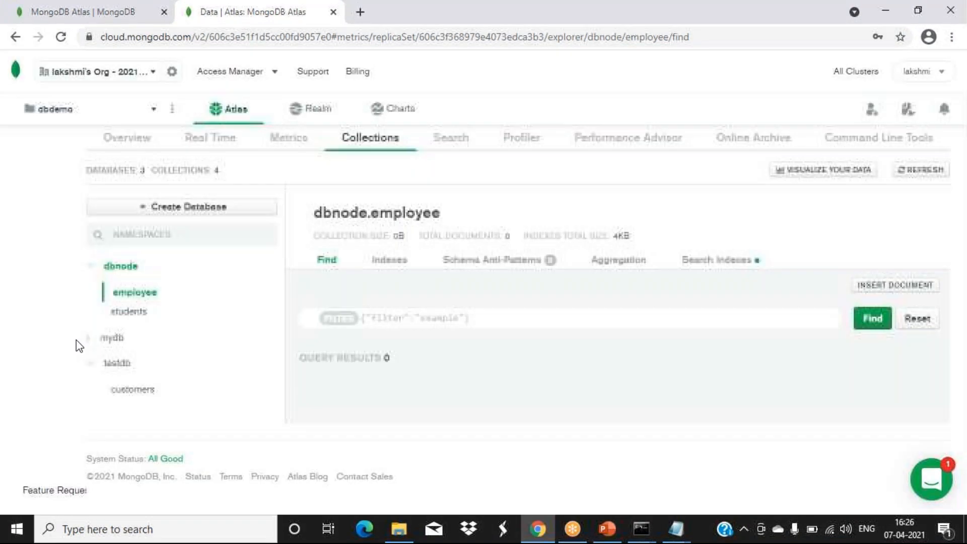
left_click(142, 389)
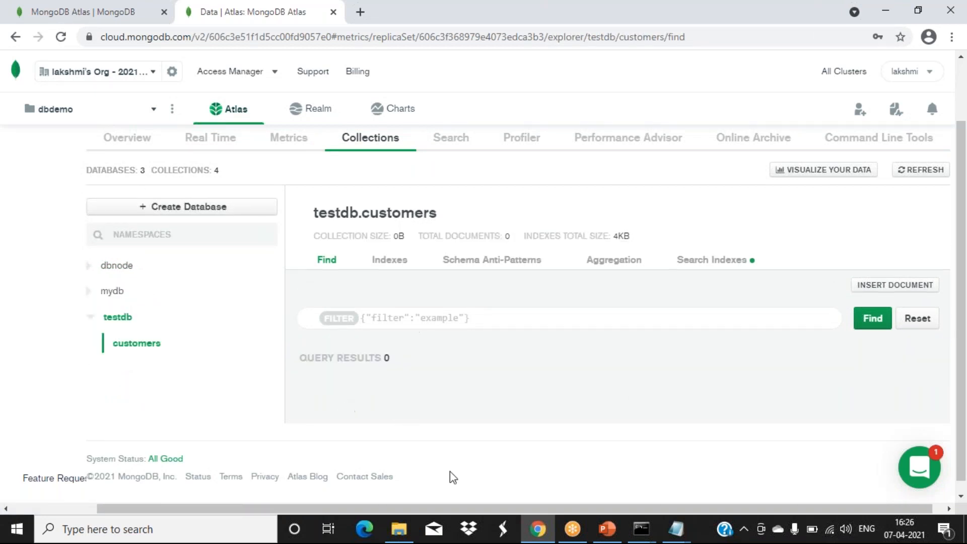
left_click(909, 288)
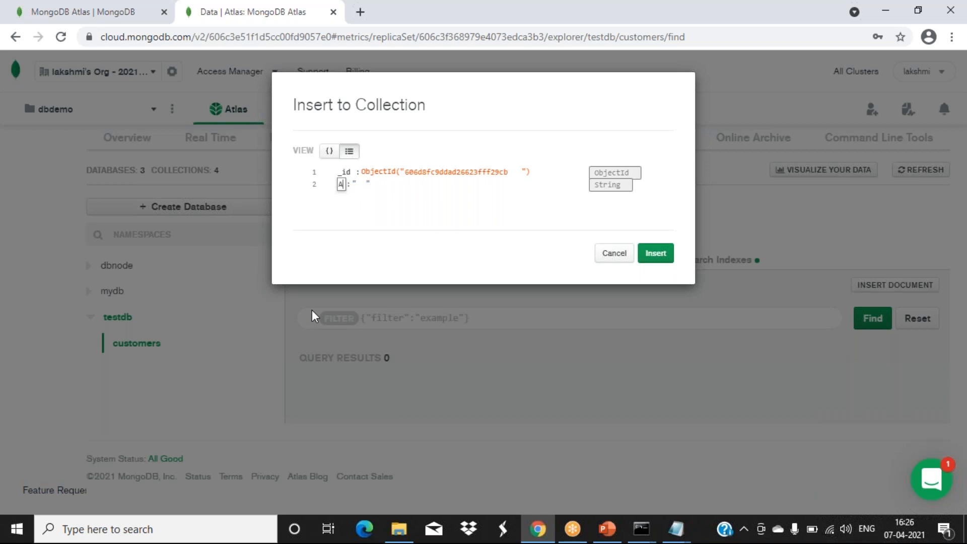
- Fill in Address 'cccc' and pincode 34234, then insert the document
type("Address")
left_click(388, 184)
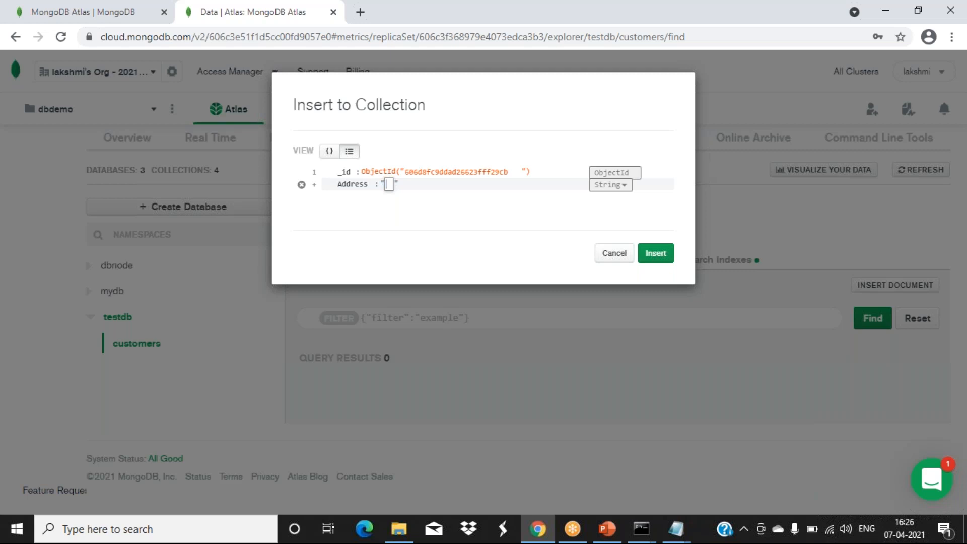
type("cccc")
left_click(314, 186)
left_click(314, 185)
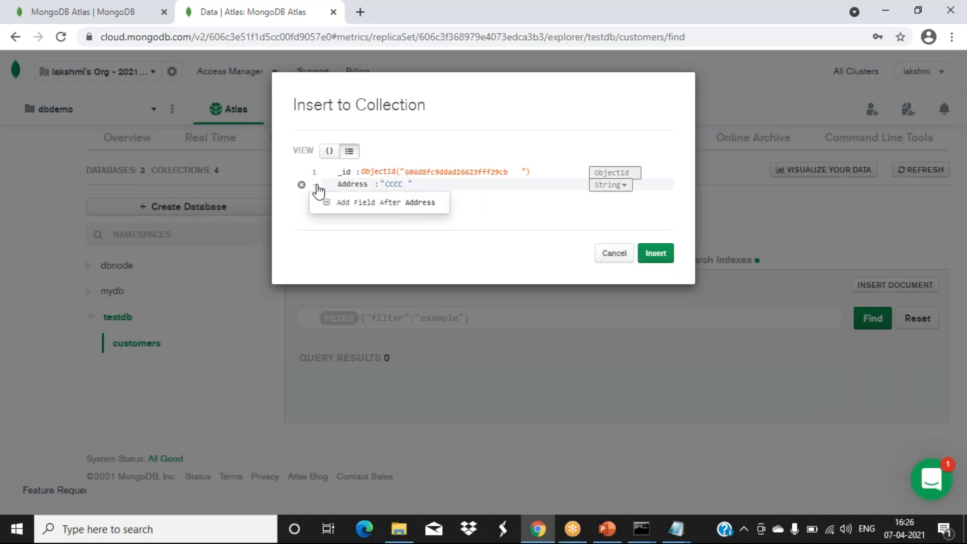
left_click(347, 204)
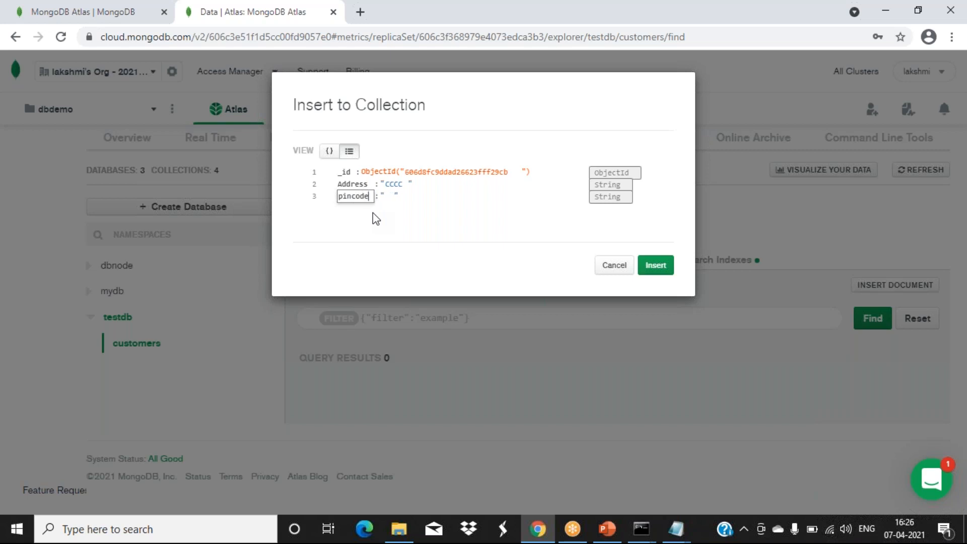
left_click(389, 196)
type("34234")
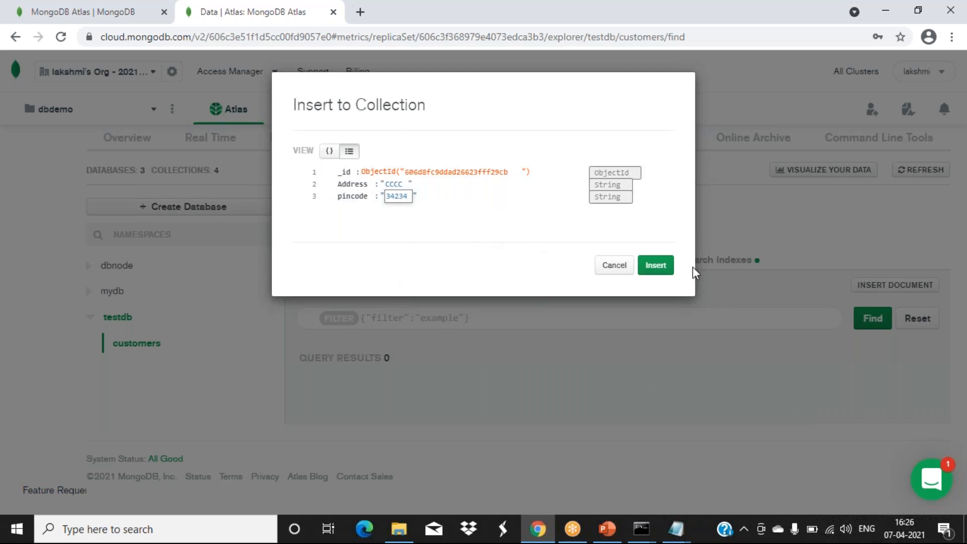
left_click(659, 270)
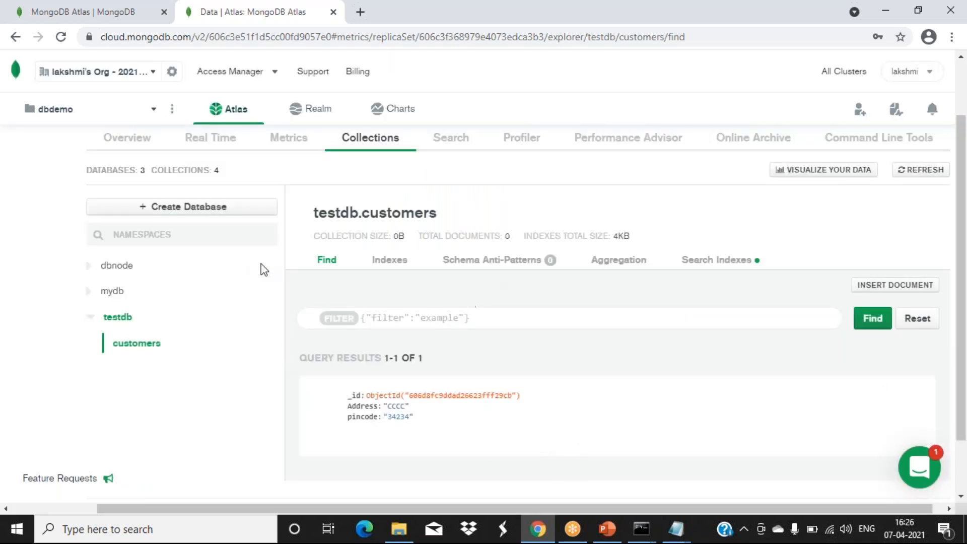
- Switch back to the PowerPoint slides
mouse_move(540, 409)
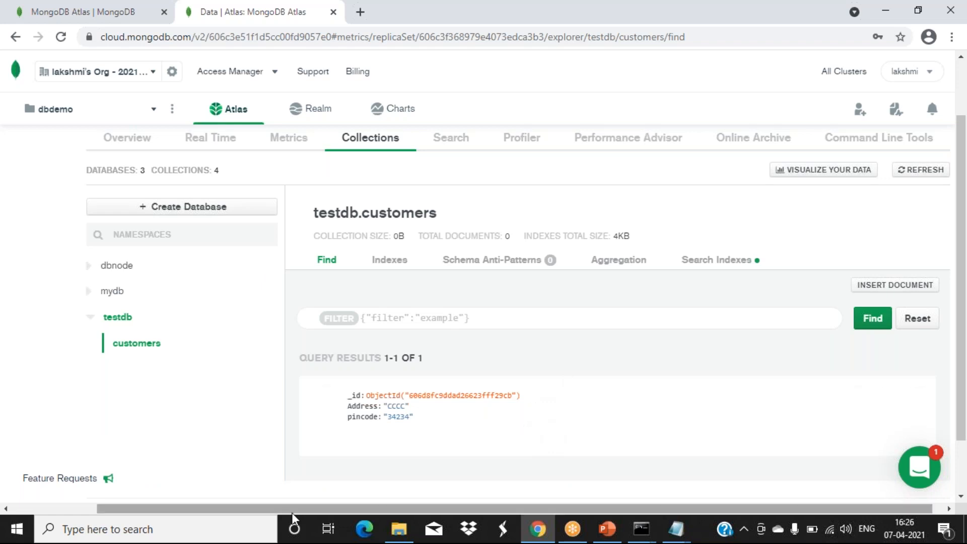
mouse_move(525, 425)
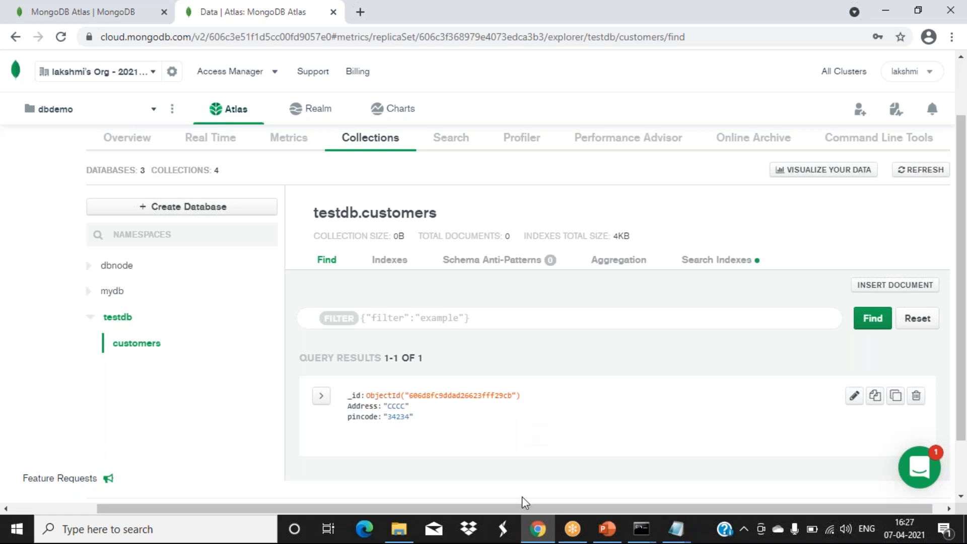
mouse_move(533, 535)
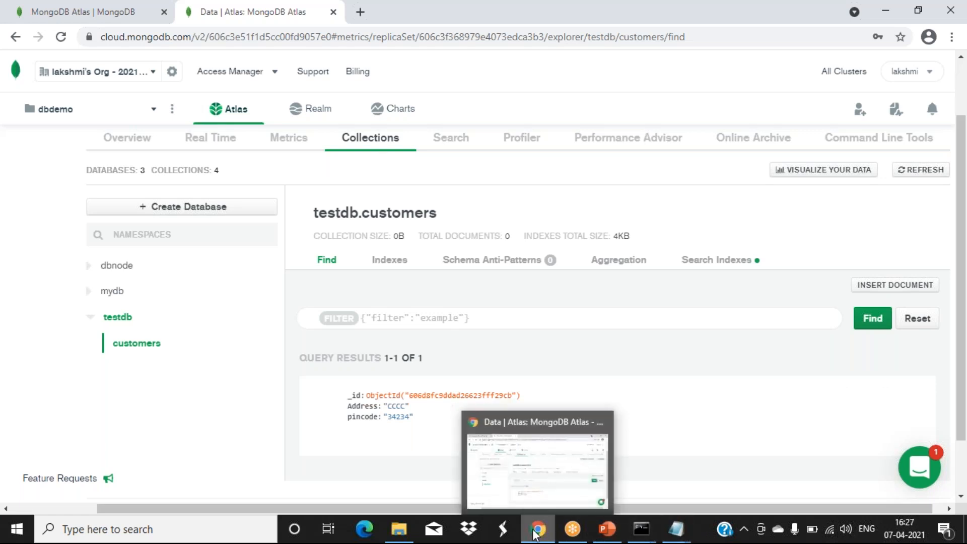
left_click(606, 529)
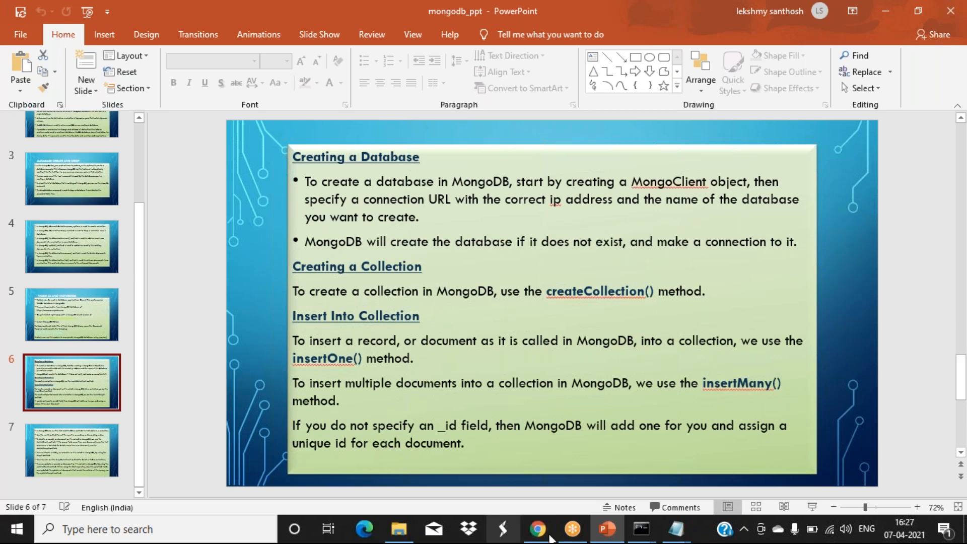
- Briefly check the Atlas customers collection in Chrome, then return to the PowerPoint slides
left_click(548, 538)
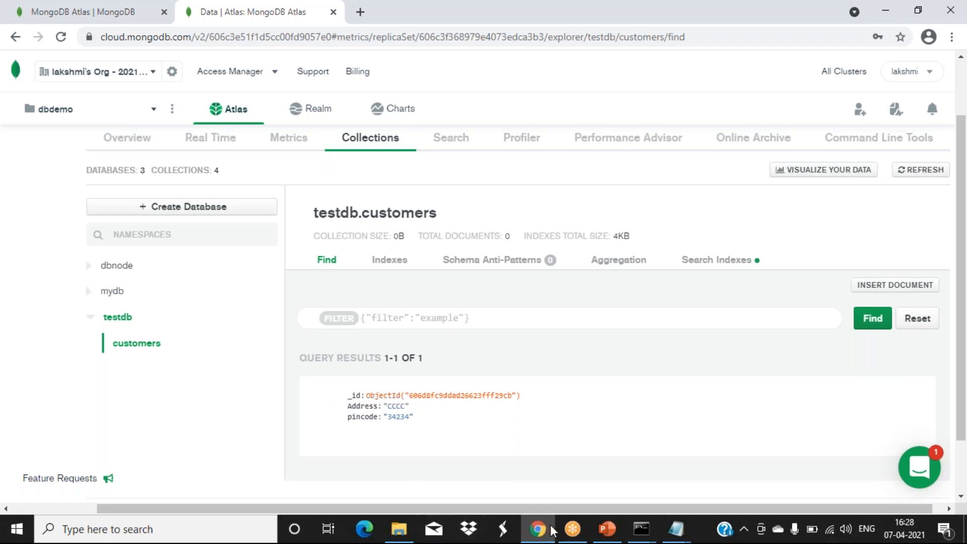
mouse_move(553, 535)
mouse_move(708, 437)
left_click(607, 528)
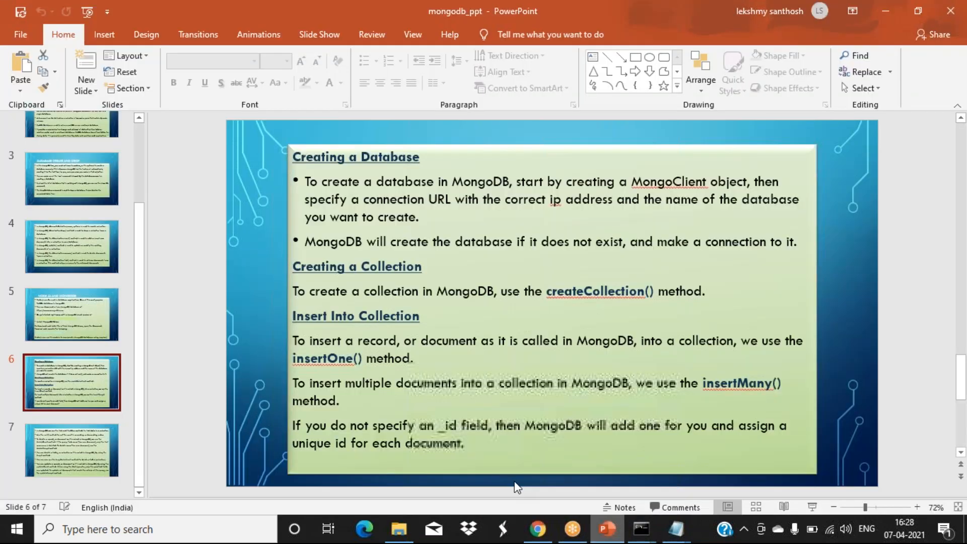